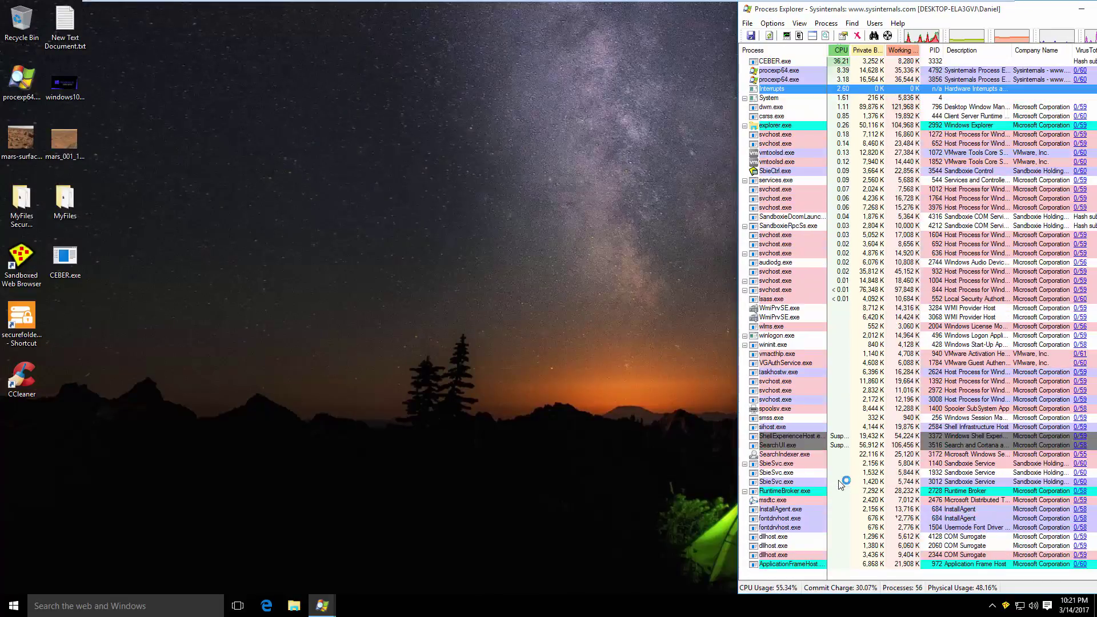
Arrange the Process Explorer list as a process tree and select the CEBER.exe process.
{"action": "left_click", "coordinate": [785, 51]}
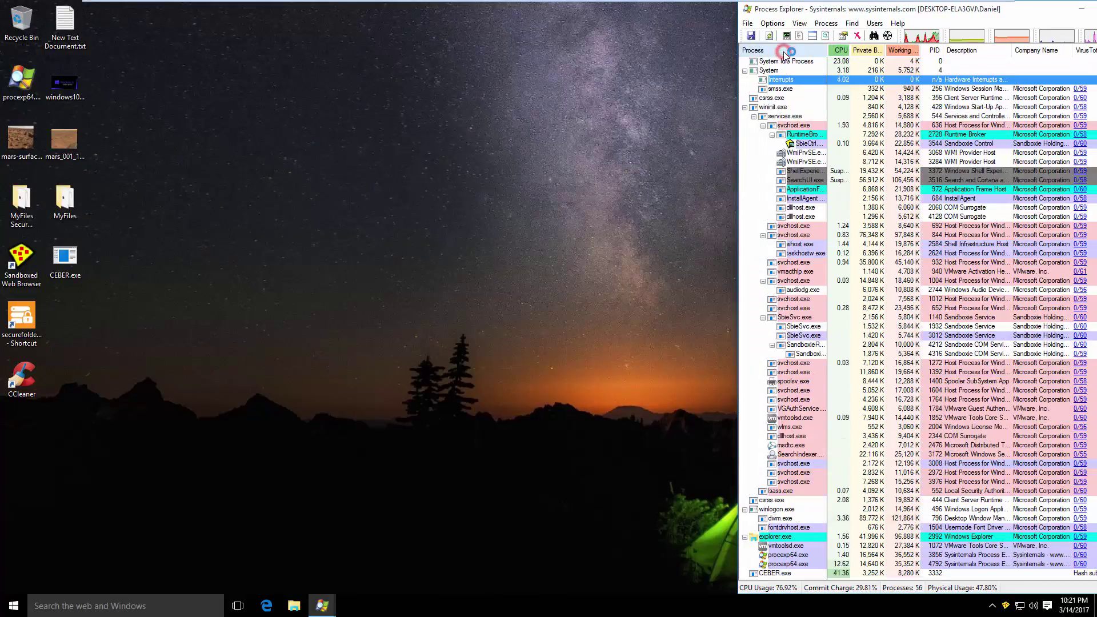
{"action": "left_click", "coordinate": [784, 565]}
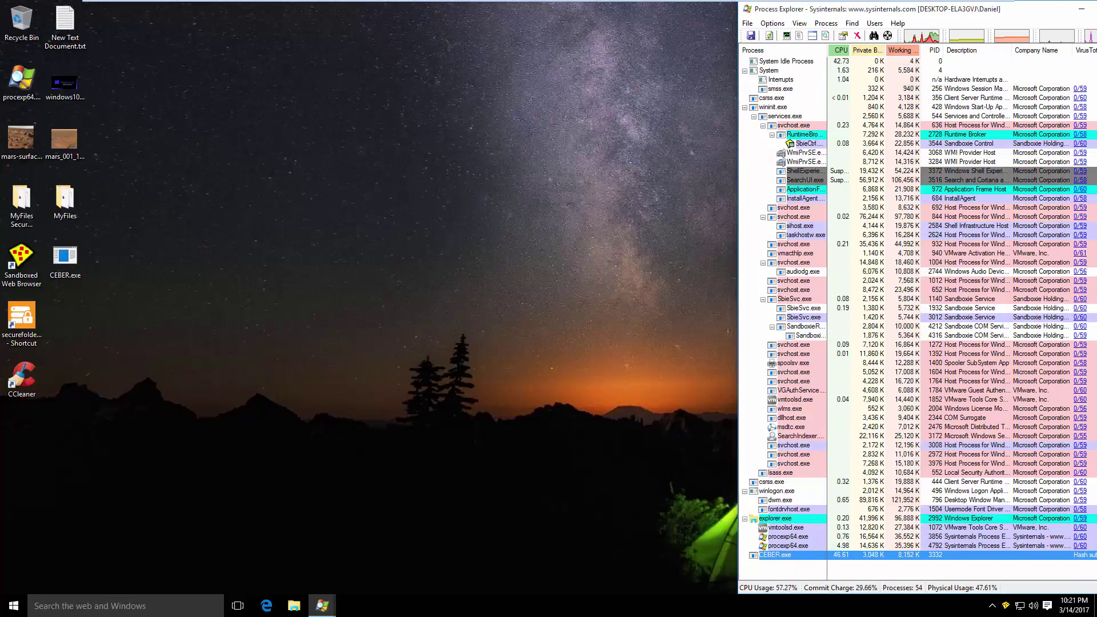
Inspect the I/O, network and disk activity graphs in System Information, and close the window.
{"action": "mouse_move", "coordinate": [935, 41]}
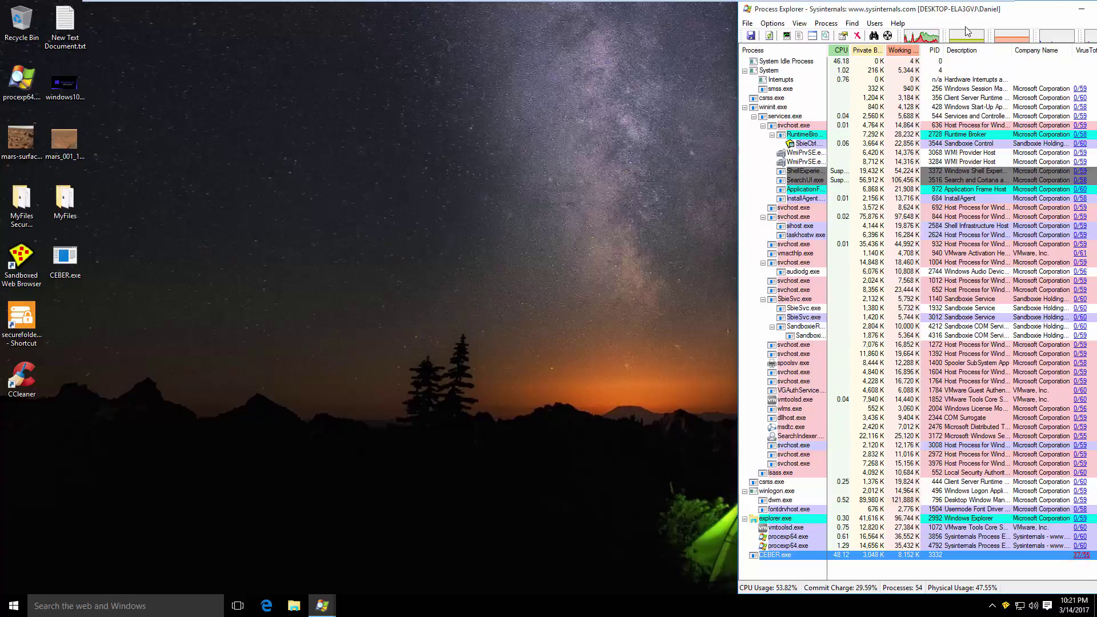
{"action": "left_click", "coordinate": [1056, 36]}
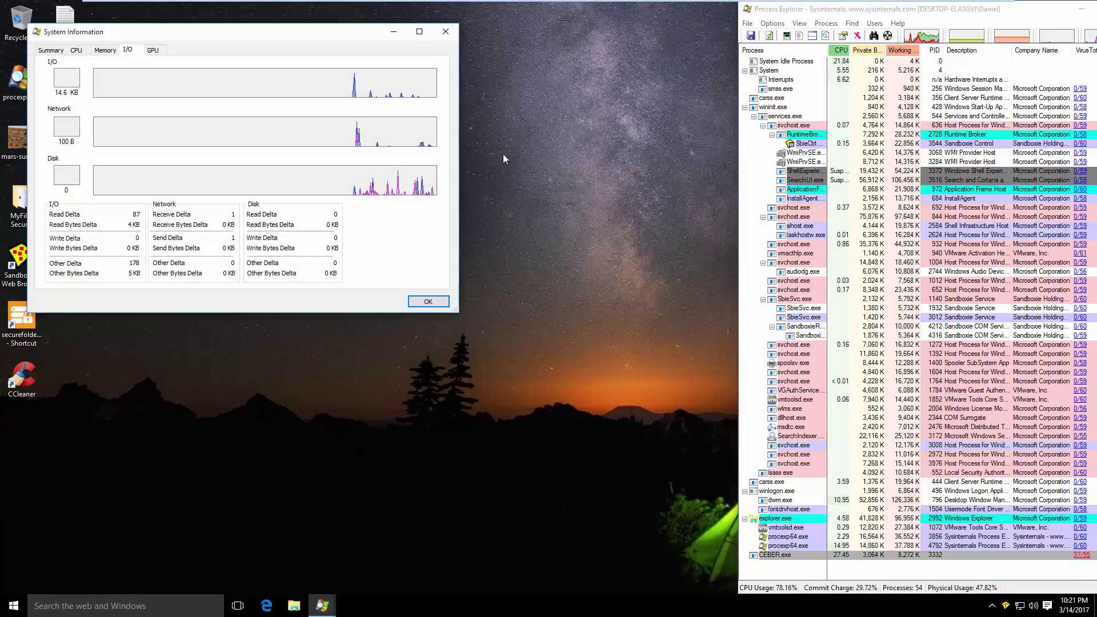
{"action": "mouse_move", "coordinate": [423, 151]}
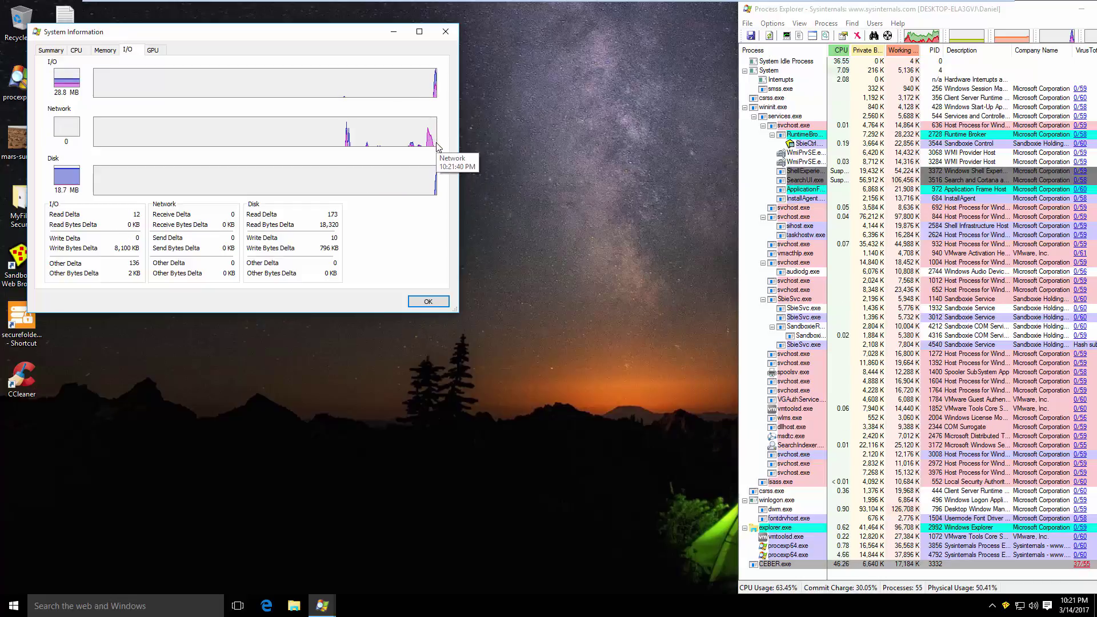
{"action": "left_click", "coordinate": [446, 31]}
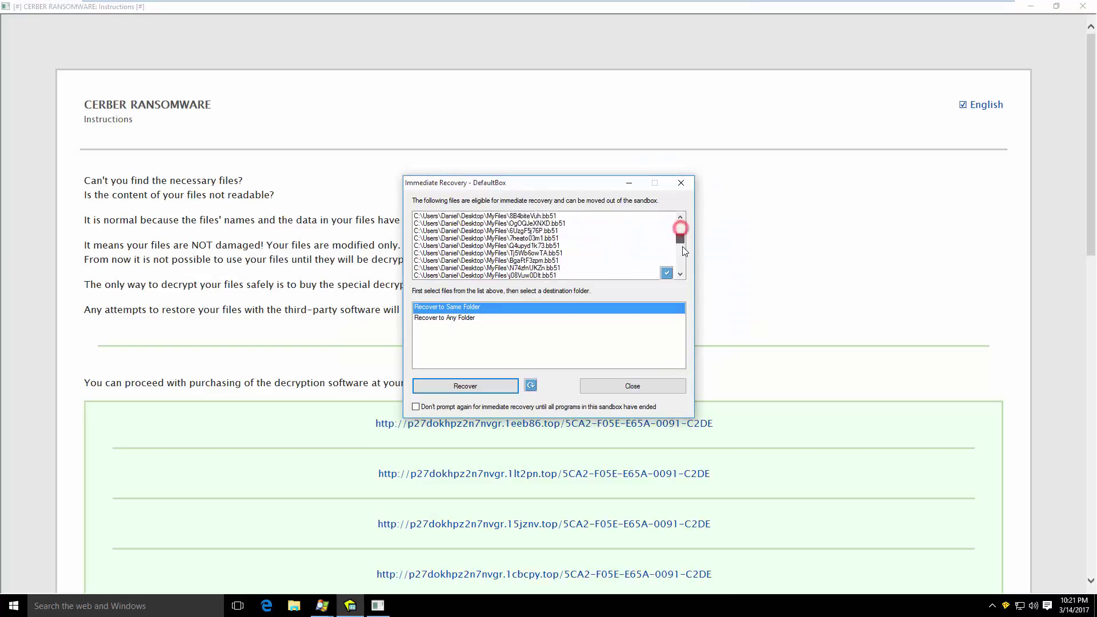
Dismiss the Immediate Recovery list without recovering any files, and restore the ransom instructions window to a smaller size to skim its text.
{"action": "left_click_drag", "start_coordinate": [681, 228], "coordinate": [684, 269]}
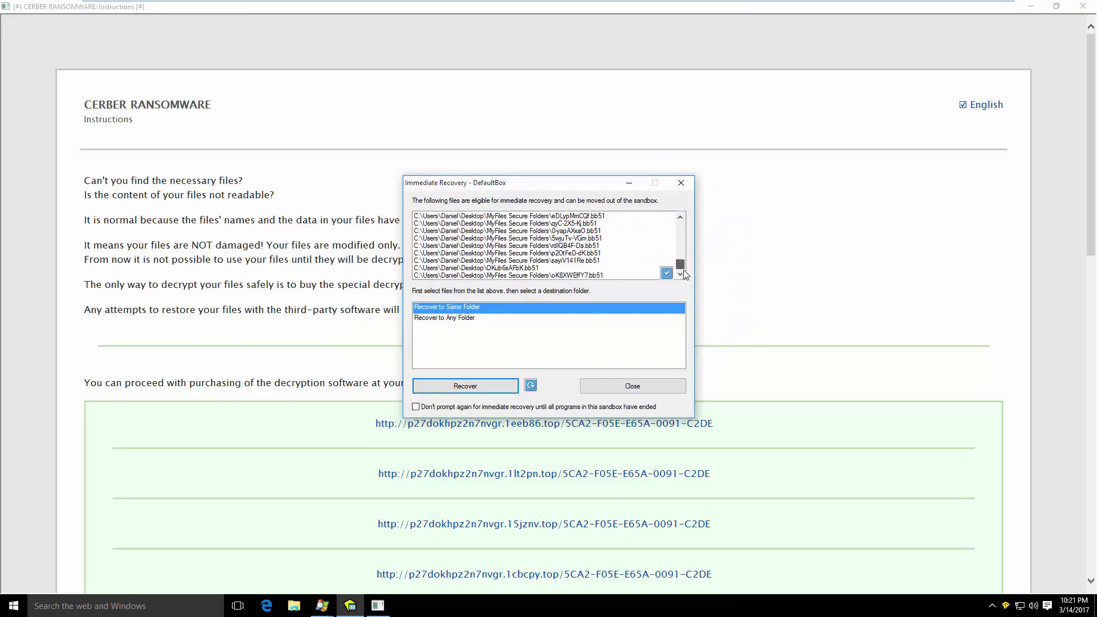
{"action": "left_click", "coordinate": [654, 389]}
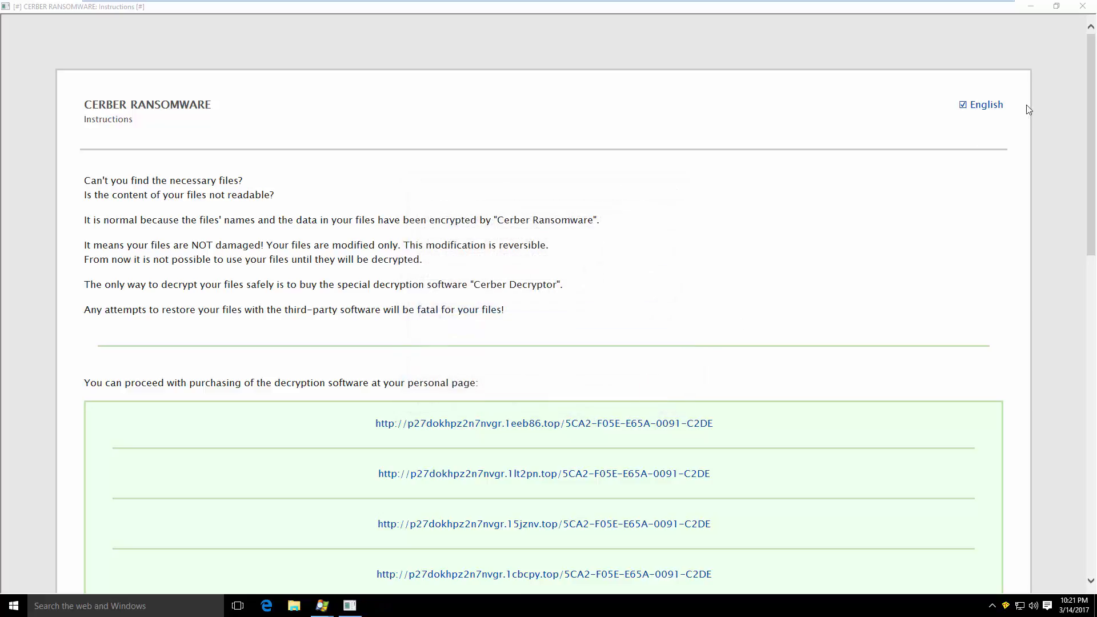
{"action": "left_click", "coordinate": [1056, 6]}
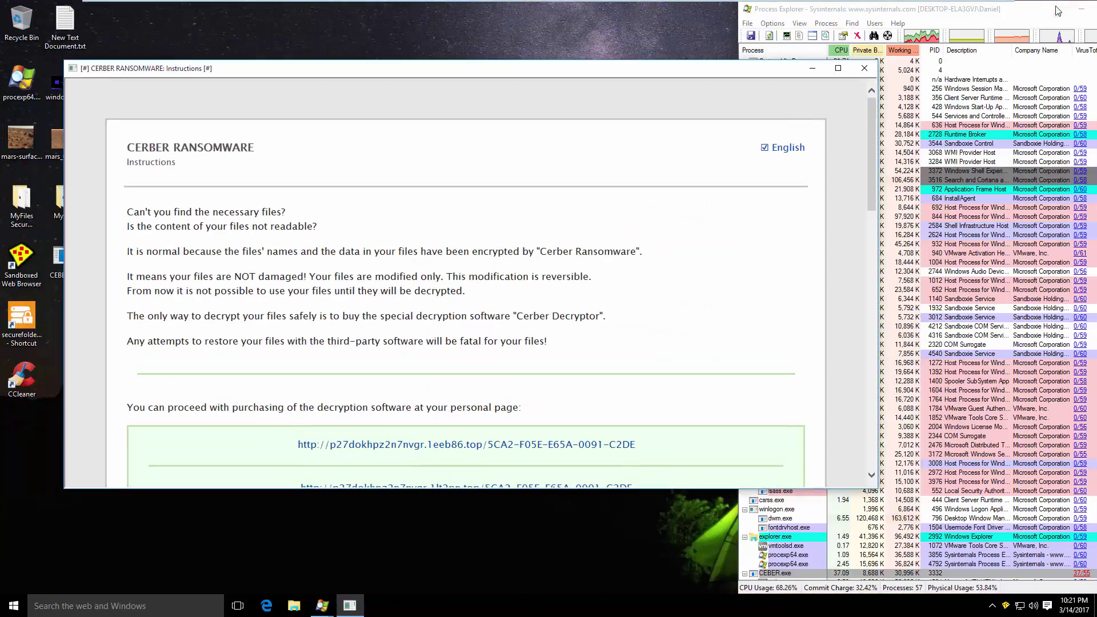
{"action": "scroll", "coordinate": [871, 153], "scroll_direction": "down", "scroll_amount": 3}
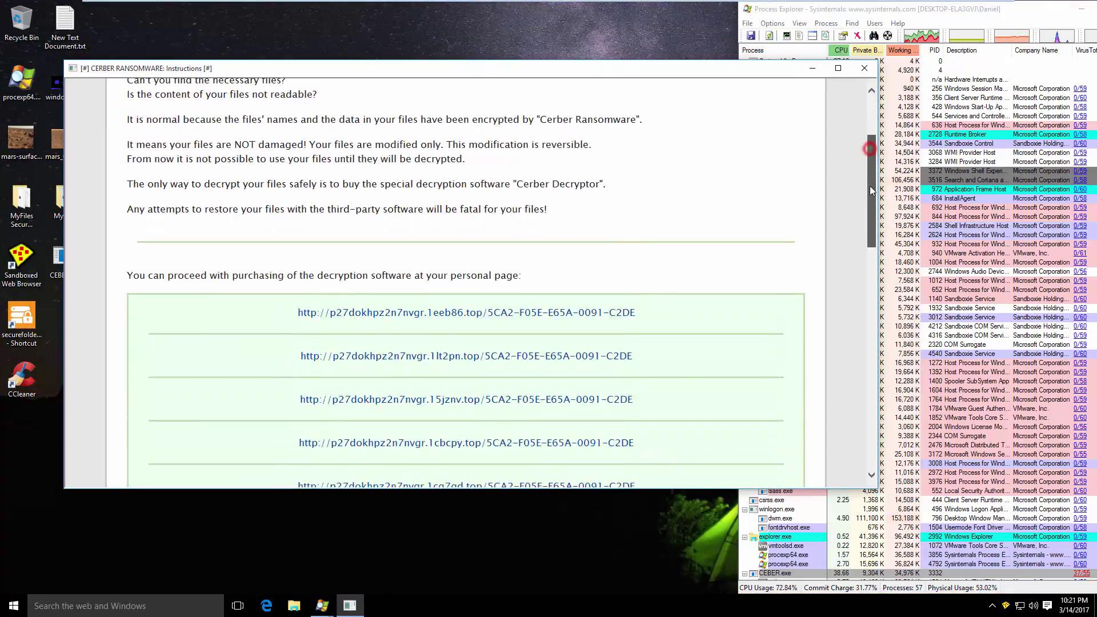
{"action": "scroll", "coordinate": [872, 150], "scroll_direction": "up", "scroll_amount": 3}
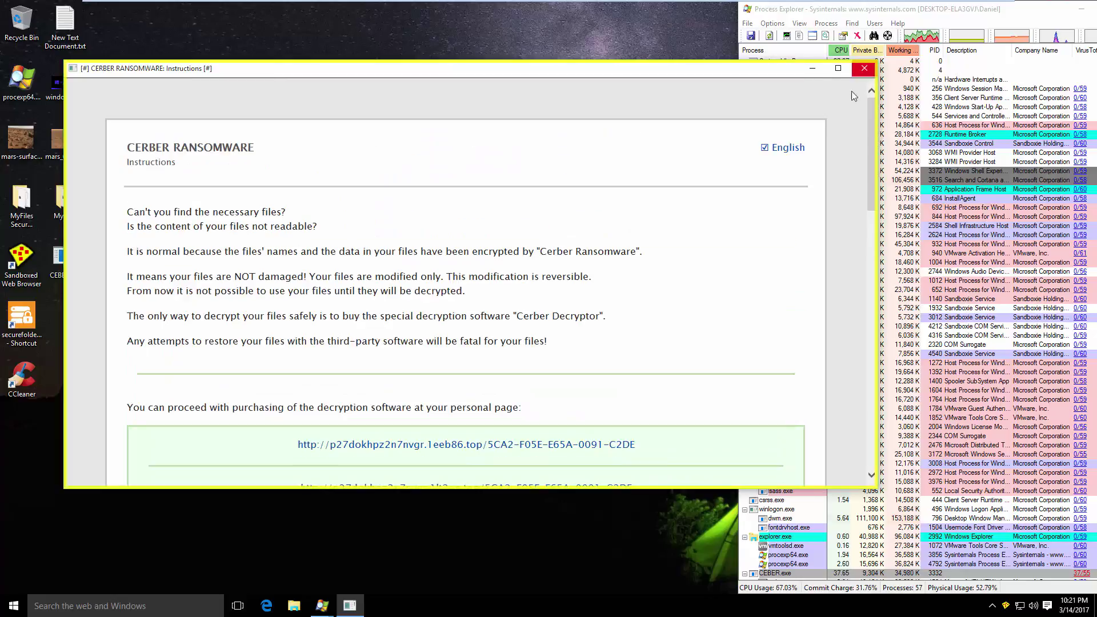
Open Sandboxie Control and terminate all programs running in the DefaultBox sandbox.
{"action": "double_click", "coordinate": [1005, 606]}
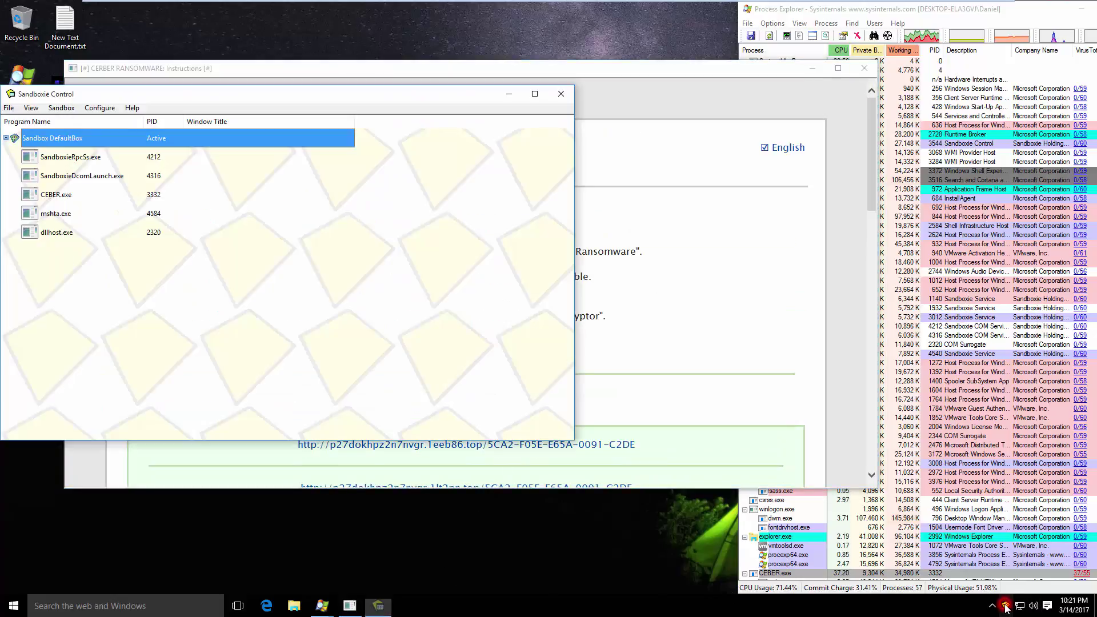
{"action": "left_click_drag", "start_coordinate": [272, 103], "coordinate": [361, 180]}
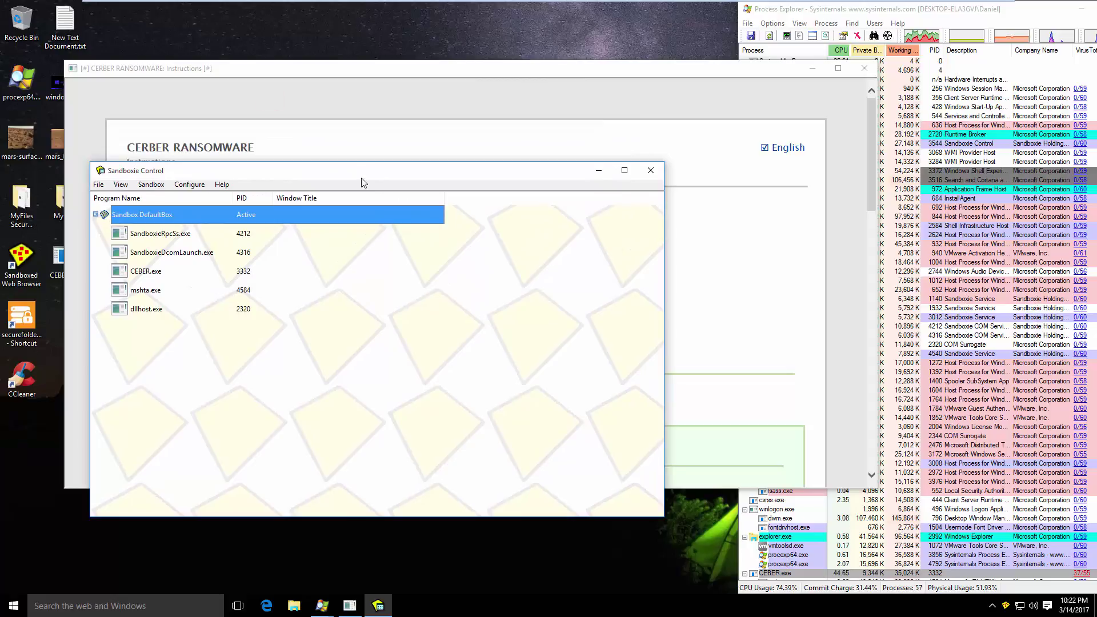
{"action": "right_click", "coordinate": [136, 216]}
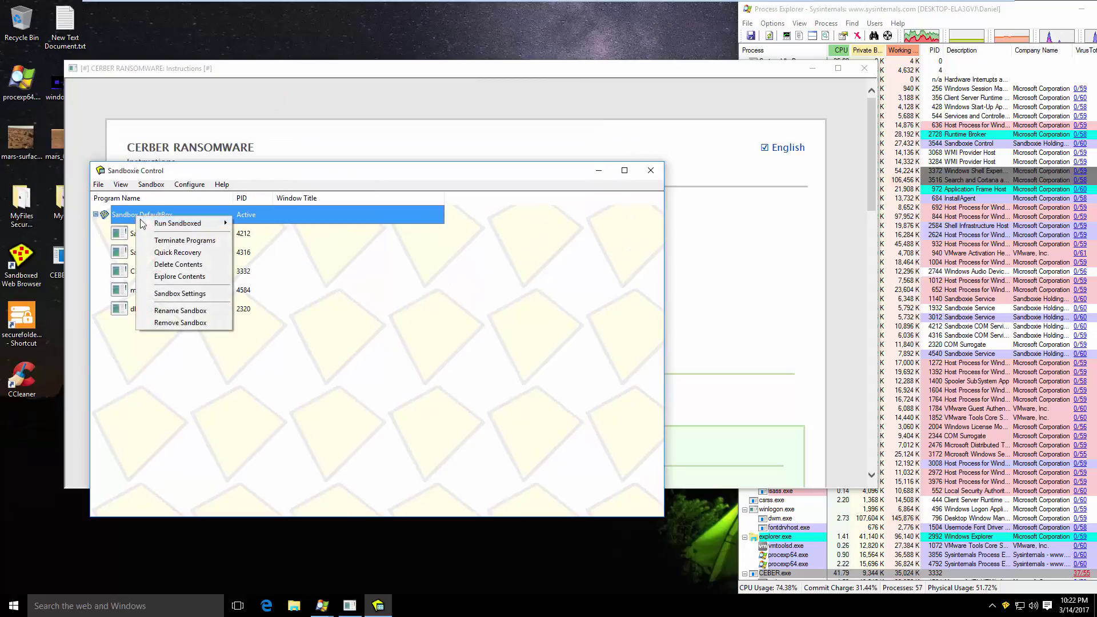
{"action": "left_click", "coordinate": [162, 238]}
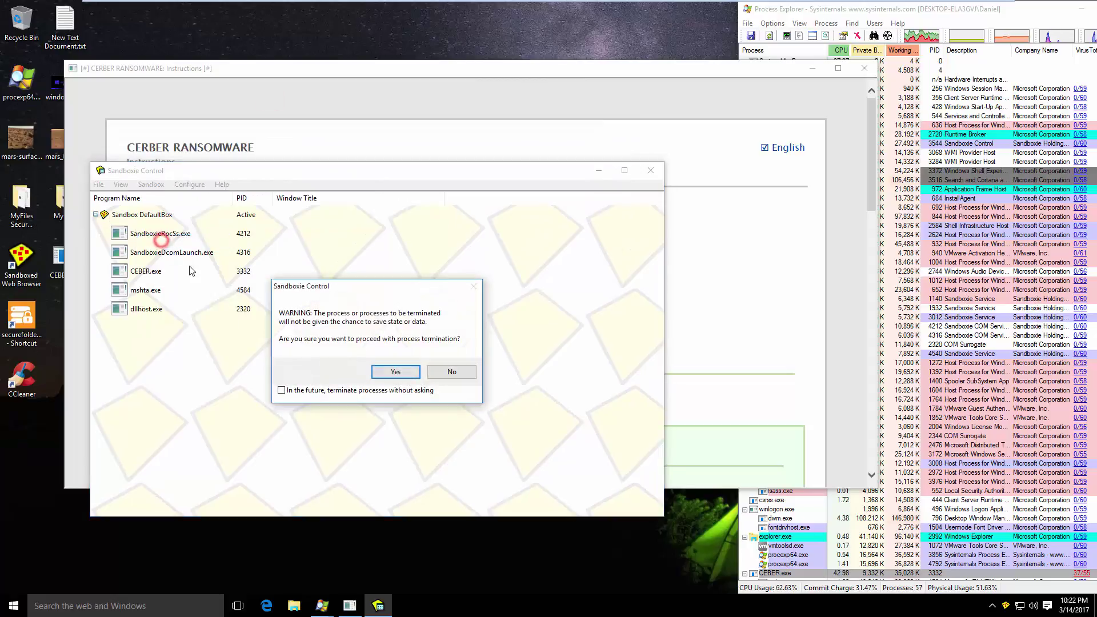
{"action": "left_click", "coordinate": [385, 378]}
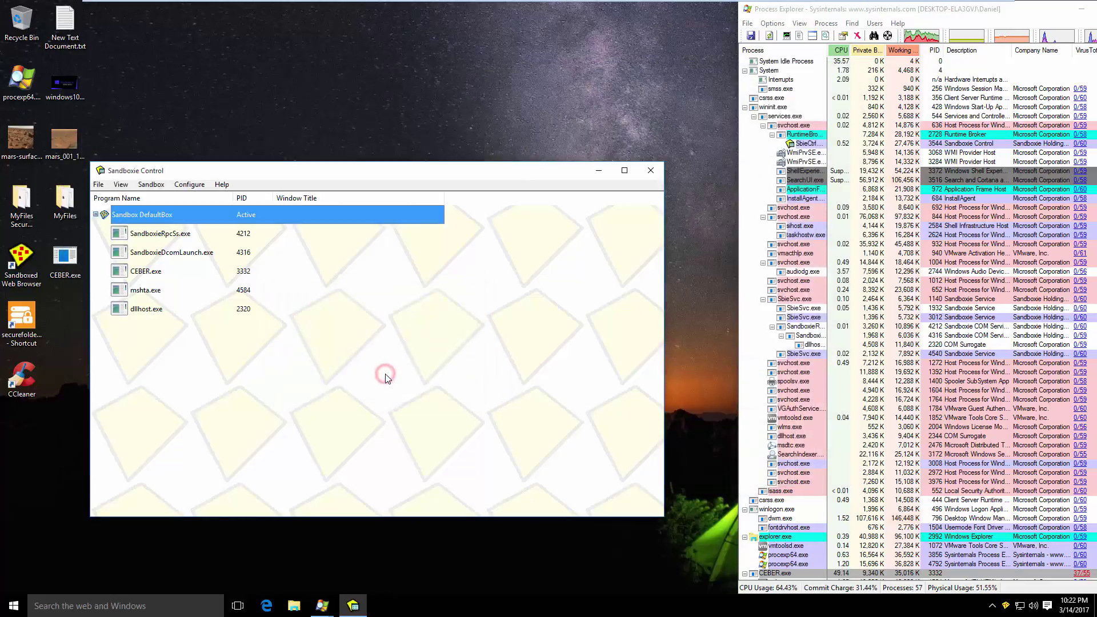
Move the Sandboxie Control window lower and explore the contents of the DefaultBox sandbox, accepting the notice.
{"action": "left_click_drag", "start_coordinate": [439, 181], "coordinate": [520, 265]}
{"action": "right_click", "coordinate": [224, 302]}
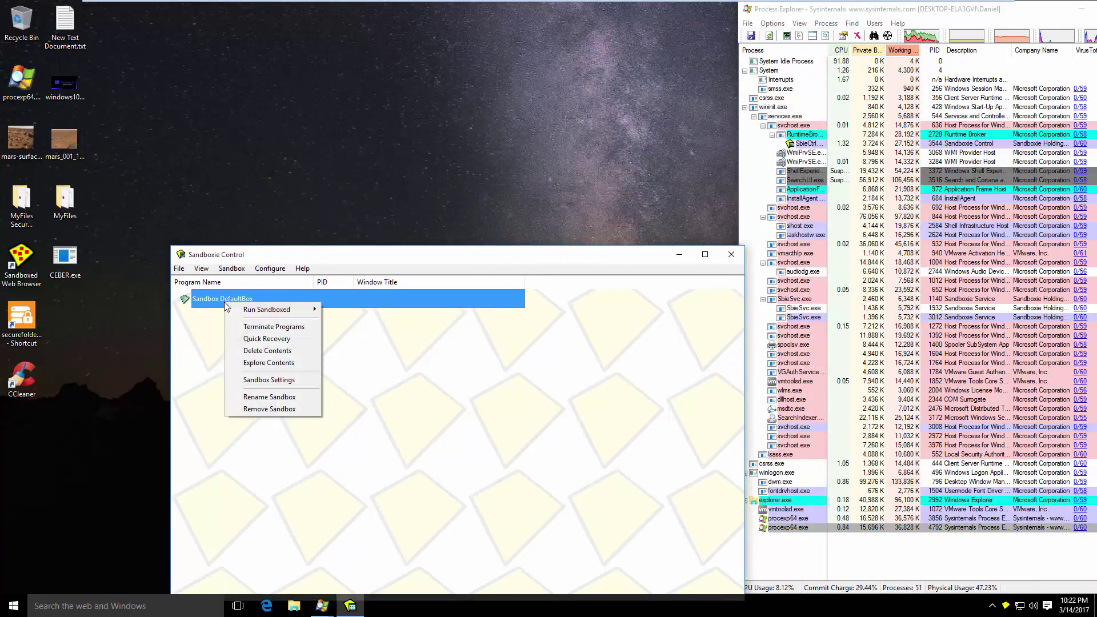
{"action": "left_click", "coordinate": [252, 363]}
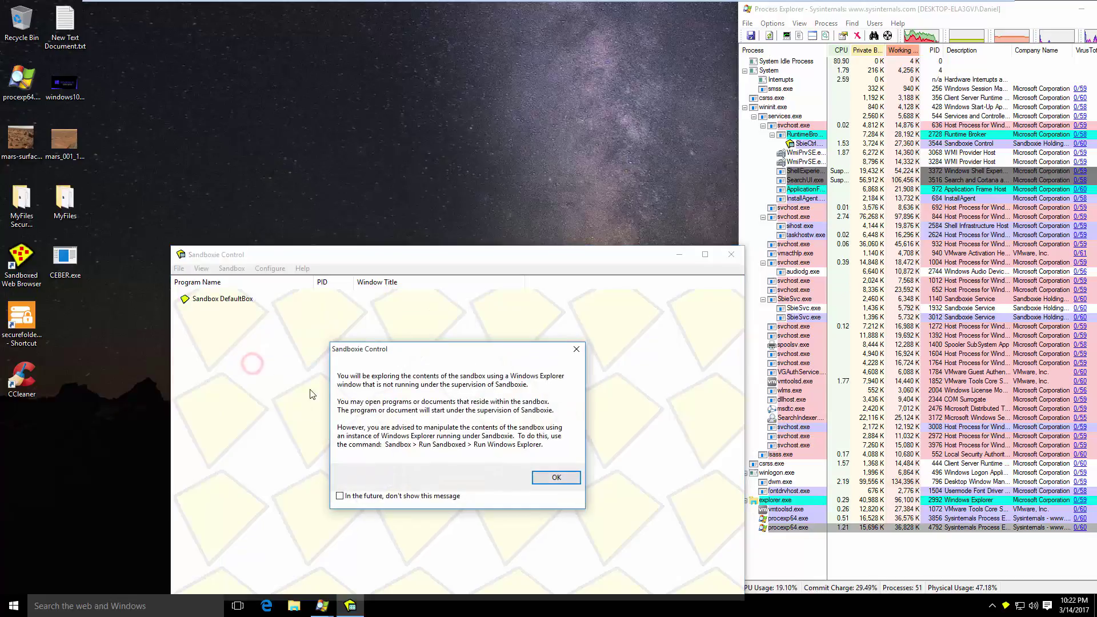
{"action": "left_click", "coordinate": [540, 476]}
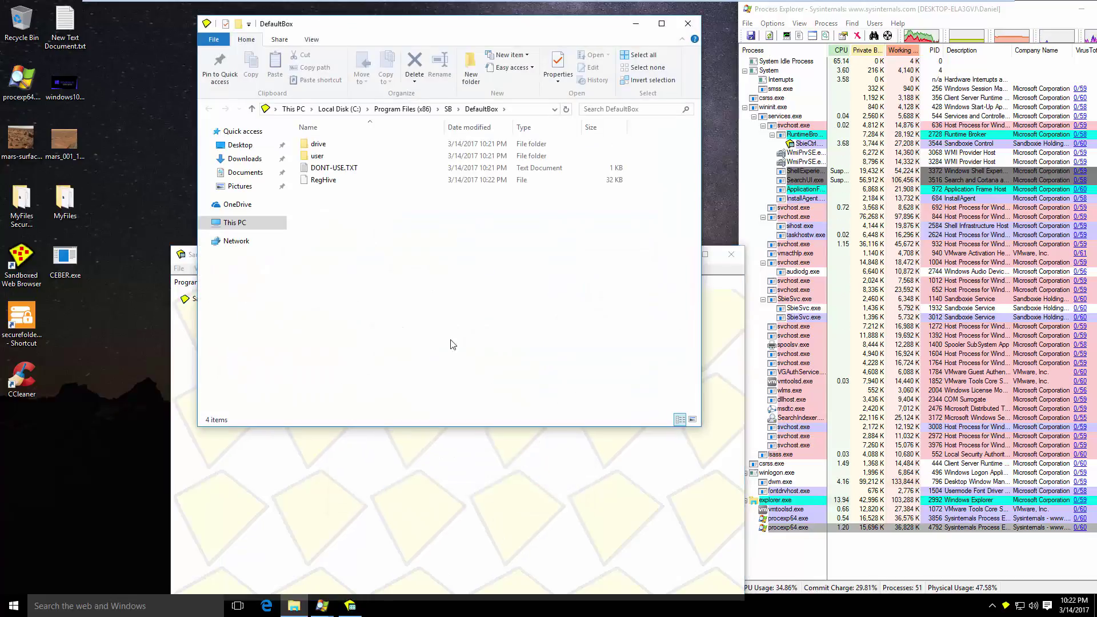
Browse the sandbox to user\current\Desktop\MyFiles, examine the files there, and close the folder.
{"action": "double_click", "coordinate": [317, 155]}
{"action": "left_click", "coordinate": [319, 146]}
{"action": "double_click", "coordinate": [319, 146]}
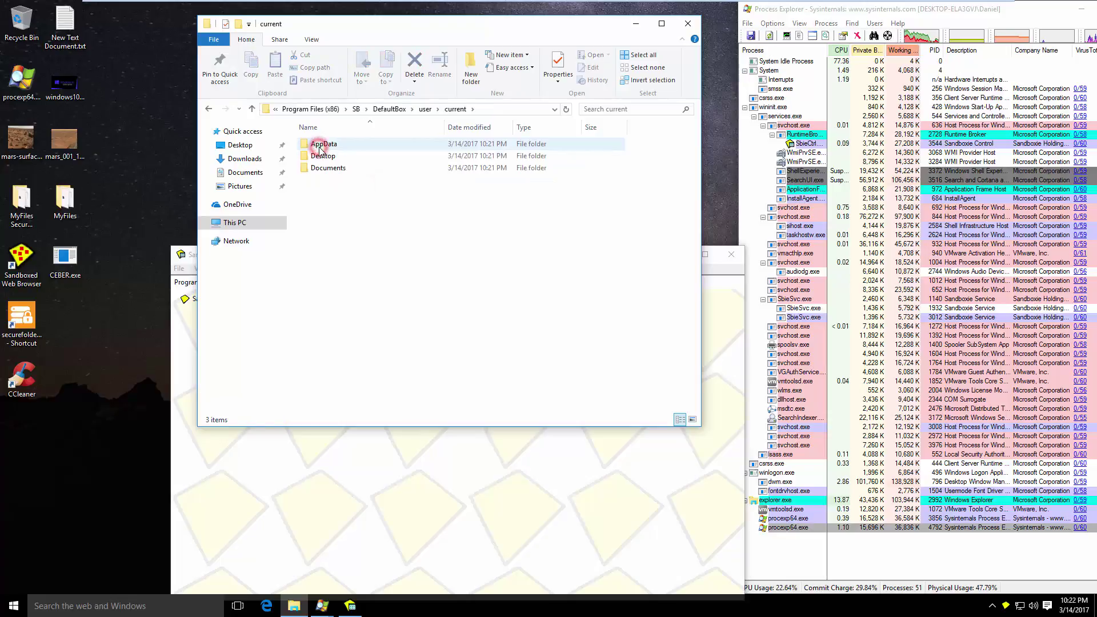
{"action": "double_click", "coordinate": [323, 156]}
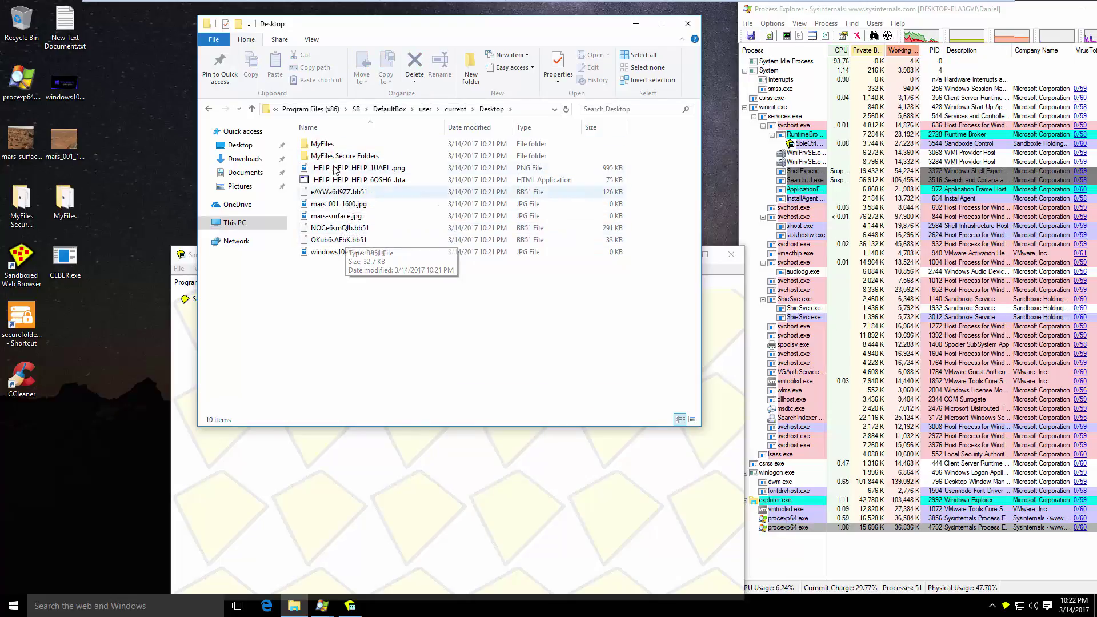
{"action": "double_click", "coordinate": [318, 144]}
{"action": "scroll", "coordinate": [402, 264], "scroll_direction": "down", "scroll_amount": 3}
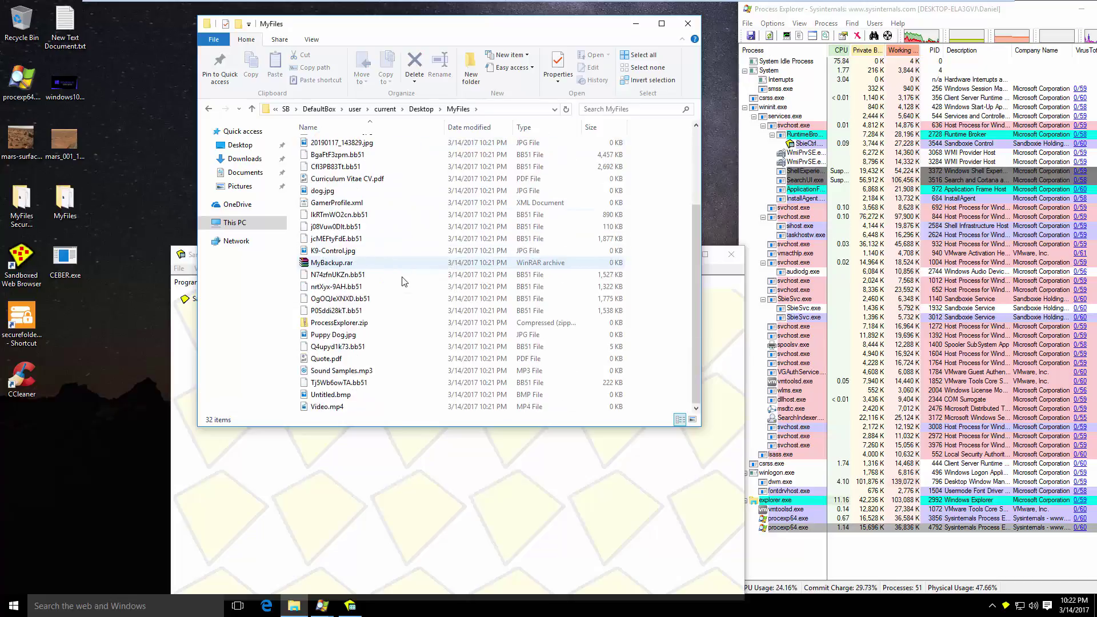
{"action": "scroll", "coordinate": [387, 393], "scroll_direction": "up", "scroll_amount": 3}
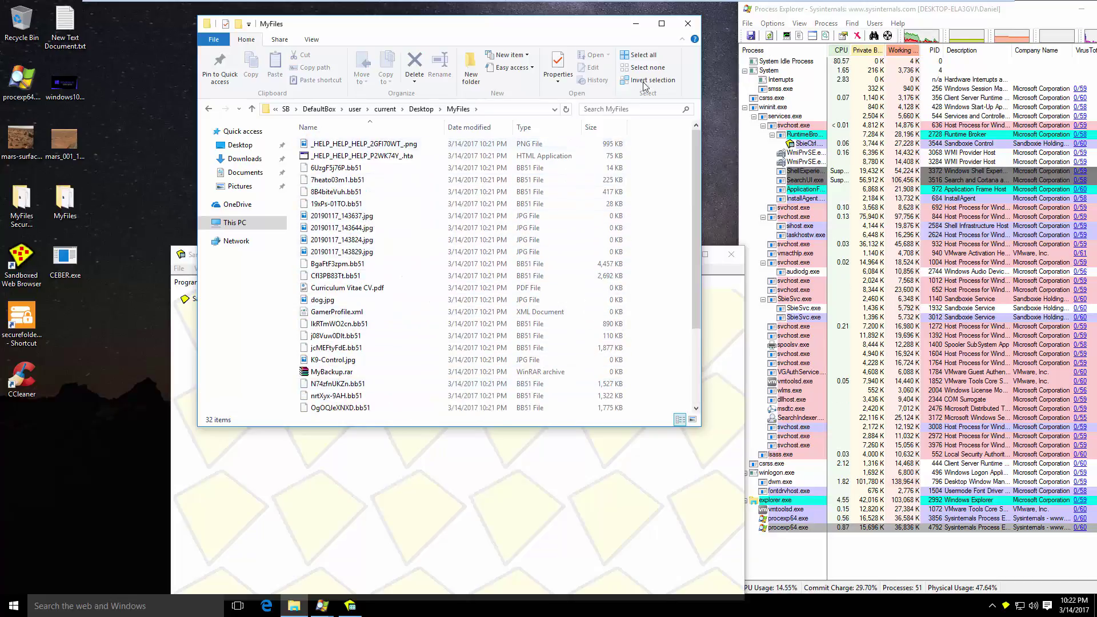
{"action": "left_click", "coordinate": [688, 24]}
Check the files in the real MyFiles folder on the desktop, and close it.
{"action": "double_click", "coordinate": [65, 200]}
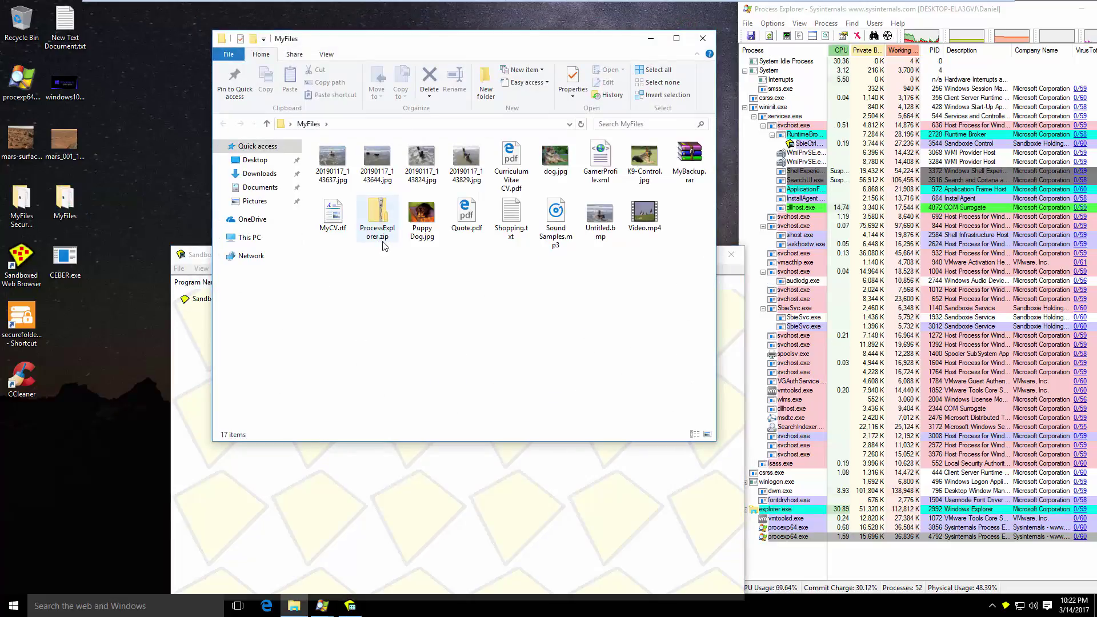
{"action": "left_click", "coordinate": [706, 47]}
Delete all contents of the DefaultBox sandbox and hide the Sandboxie Control window.
{"action": "right_click", "coordinate": [219, 305]}
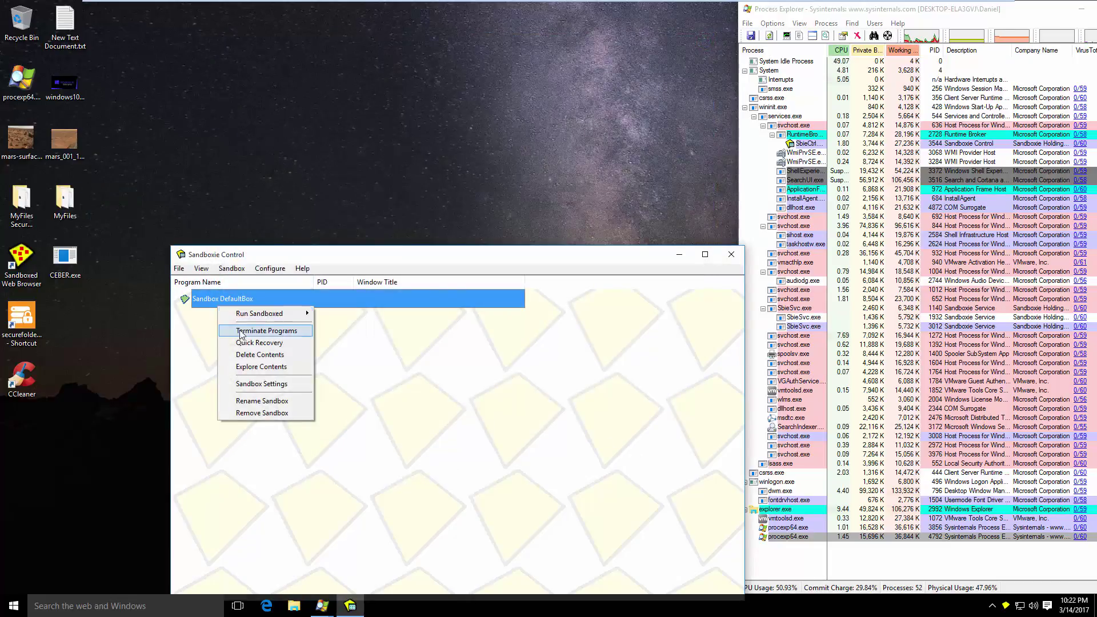
{"action": "left_click", "coordinate": [253, 355]}
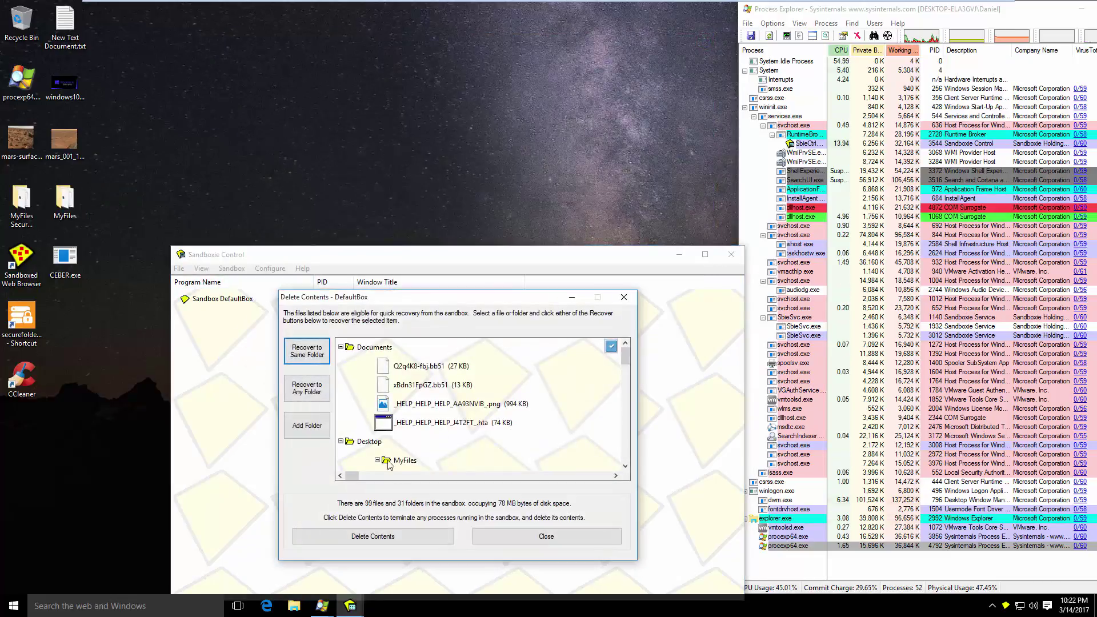
{"action": "left_click", "coordinate": [381, 538]}
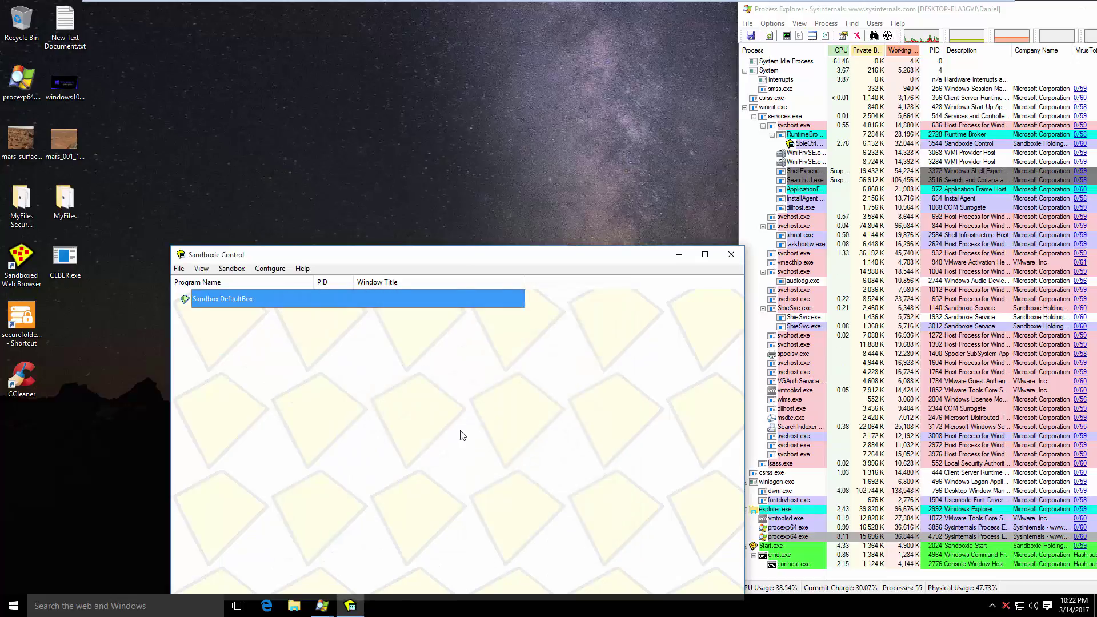
{"action": "left_click", "coordinate": [731, 254]}
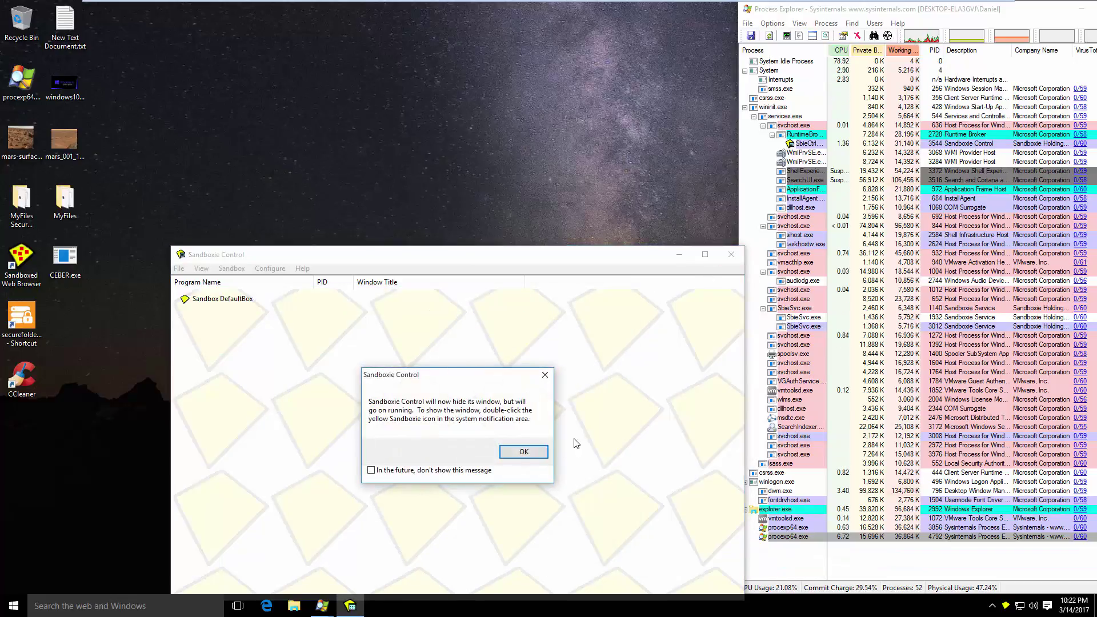
{"action": "left_click", "coordinate": [520, 454]}
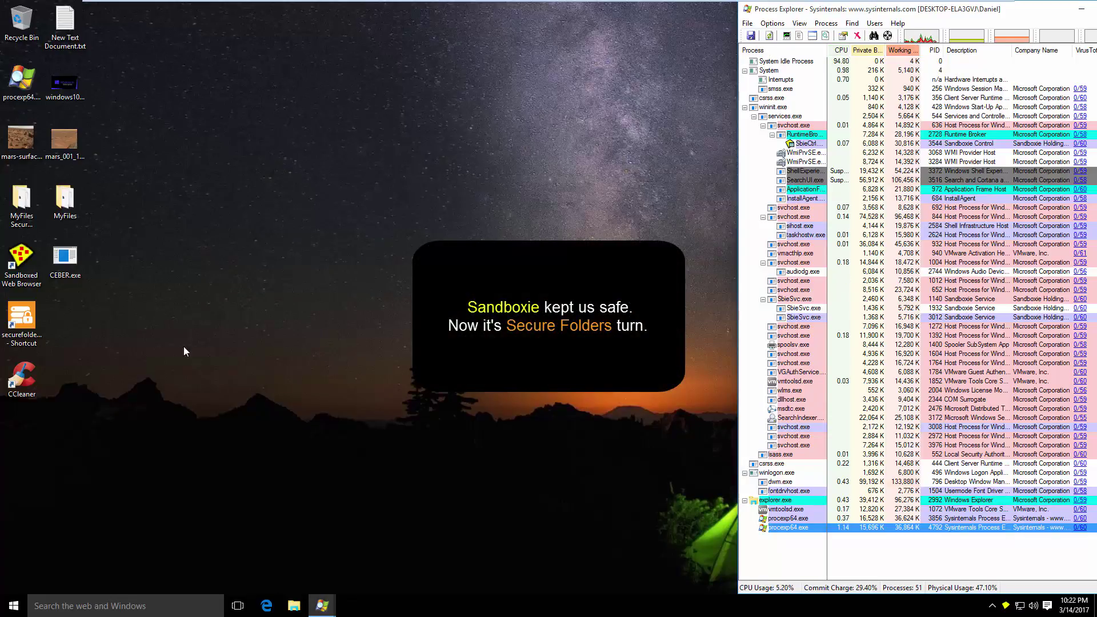
Open Secure Folders from the desktop, move its window near the upper edge of the screen, and shorten it.
{"action": "double_click", "coordinate": [20, 323]}
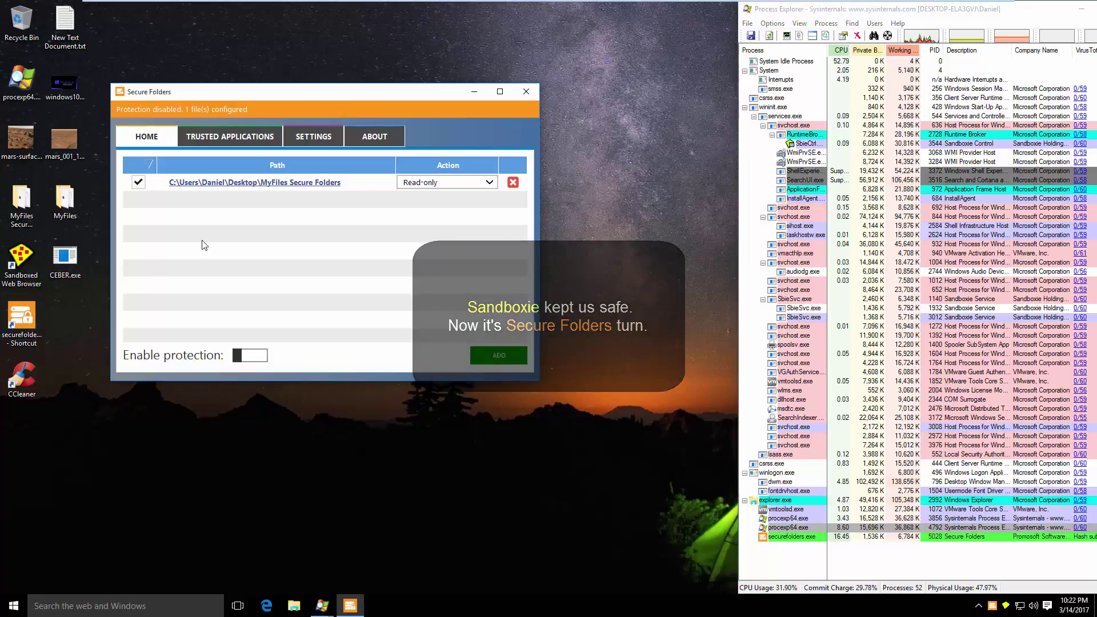
{"action": "left_click_drag", "start_coordinate": [317, 84], "coordinate": [342, 34]}
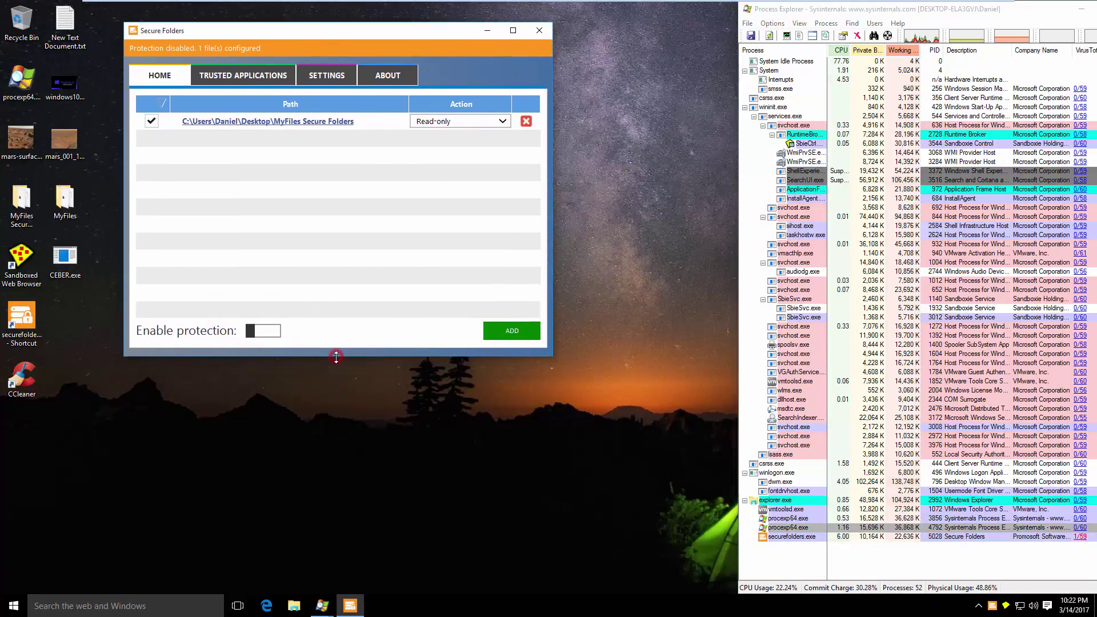
{"action": "left_click_drag", "start_coordinate": [336, 357], "coordinate": [337, 320]}
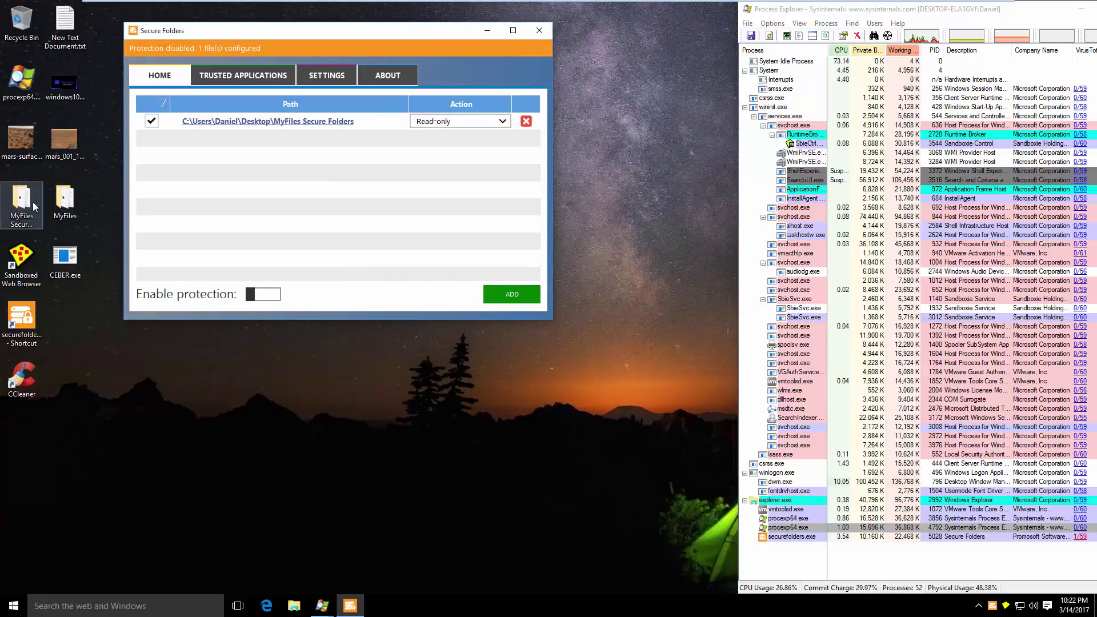
Open the MyFiles Secure Folders folder, place its window below the Secure Folders list, and display its files as icons with thumbnails.
{"action": "double_click", "coordinate": [33, 207]}
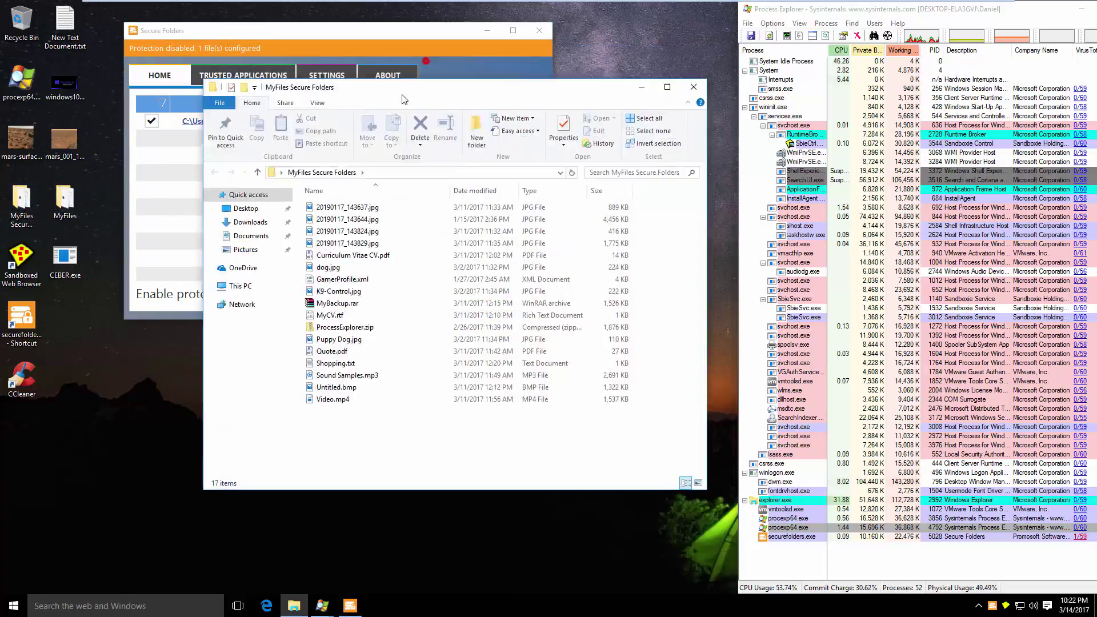
{"action": "left_click_drag", "start_coordinate": [404, 99], "coordinate": [277, 246]}
{"action": "right_click", "coordinate": [213, 416]}
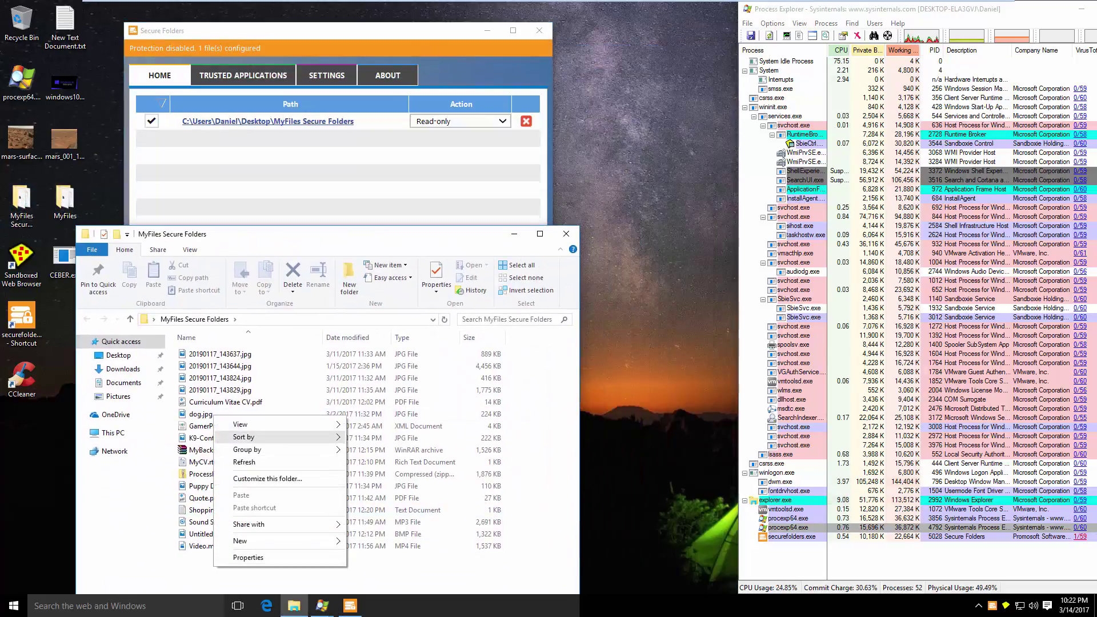
{"action": "mouse_move", "coordinate": [286, 424]}
{"action": "left_click", "coordinate": [370, 446]}
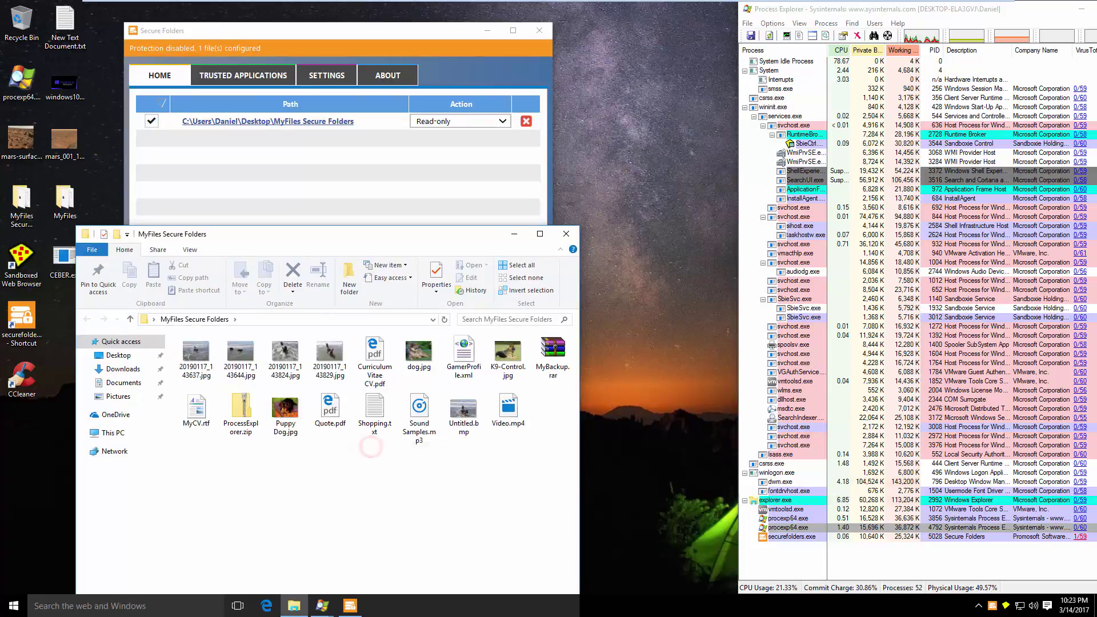
Narrow the MyFiles Secure Folders window, open the desktop MyFiles folder, and place its window beside it for comparison.
{"action": "left_click_drag", "start_coordinate": [579, 465], "coordinate": [406, 466]}
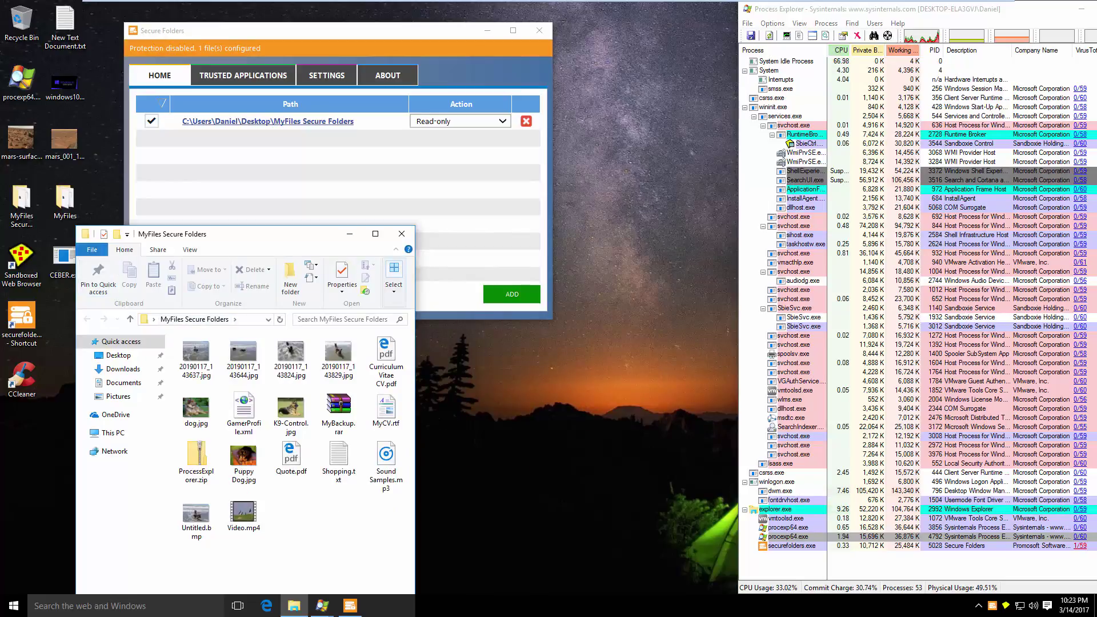
{"action": "left_click", "coordinate": [63, 200]}
{"action": "double_click", "coordinate": [63, 200]}
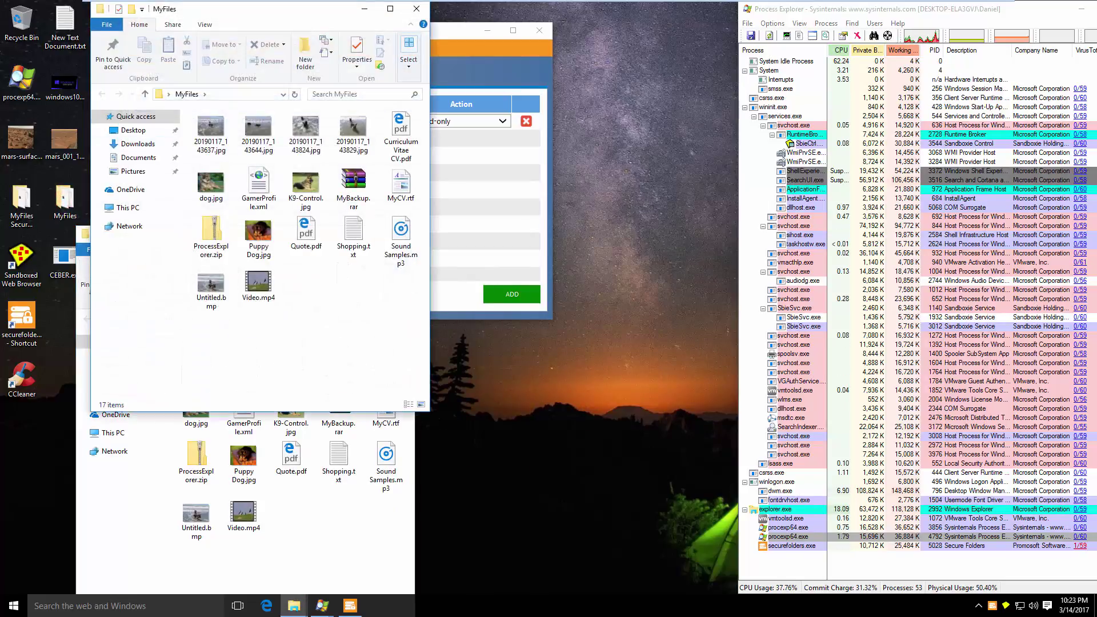
{"action": "left_click_drag", "start_coordinate": [214, 9], "coordinate": [541, 244]}
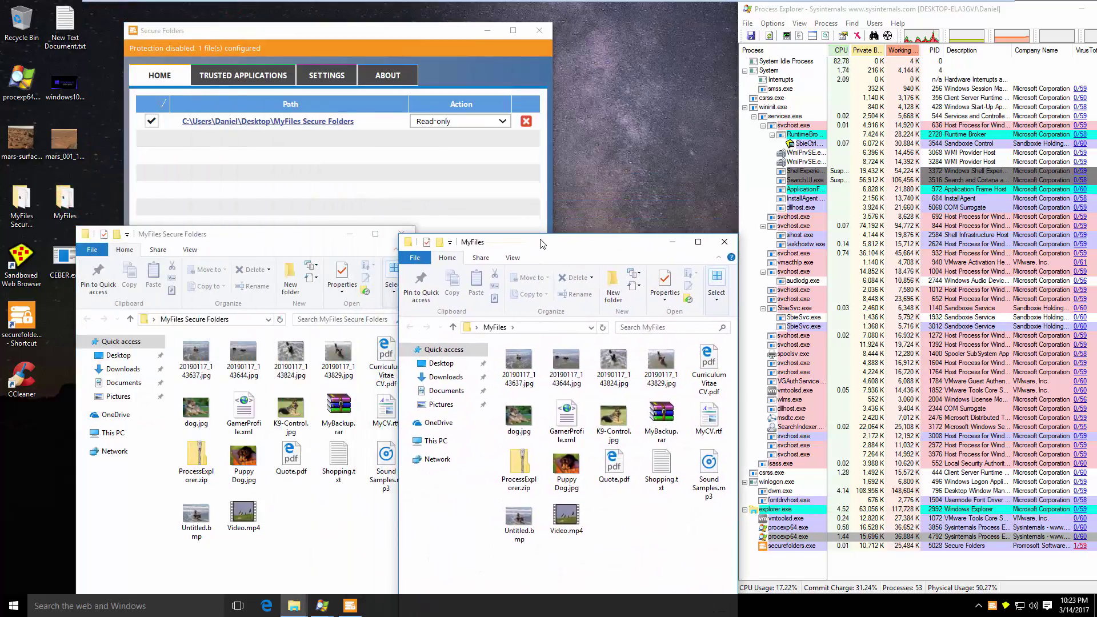
Enable protection in Secure Folders for the read-only MyFiles Secure Folders path, and close the program window.
{"action": "left_click", "coordinate": [471, 168]}
{"action": "key", "text": "space"}
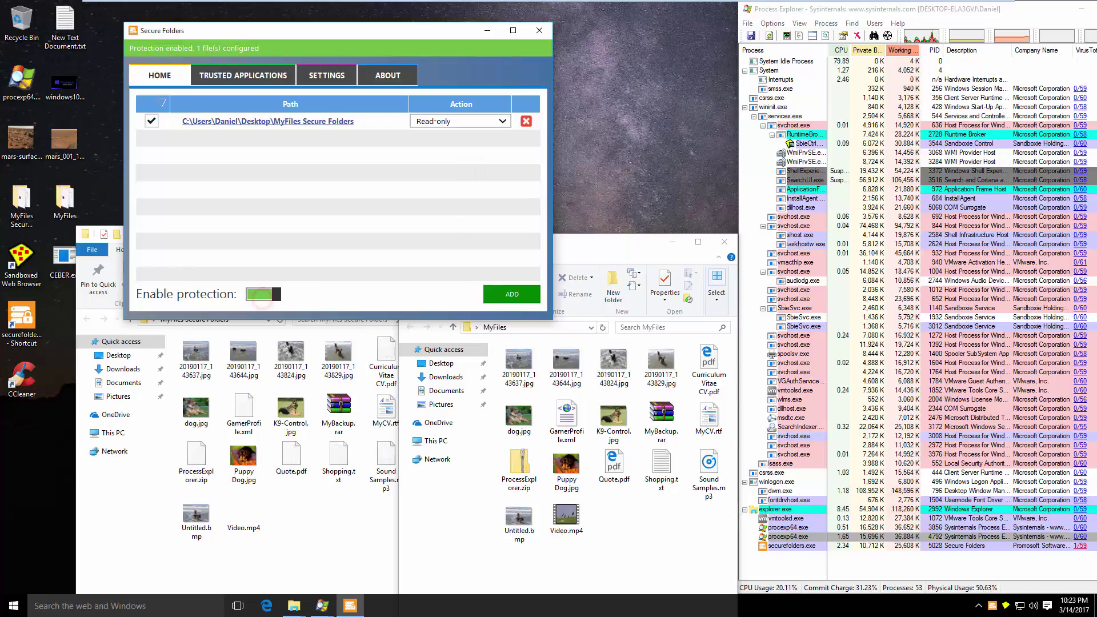
{"action": "left_click", "coordinate": [539, 30]}
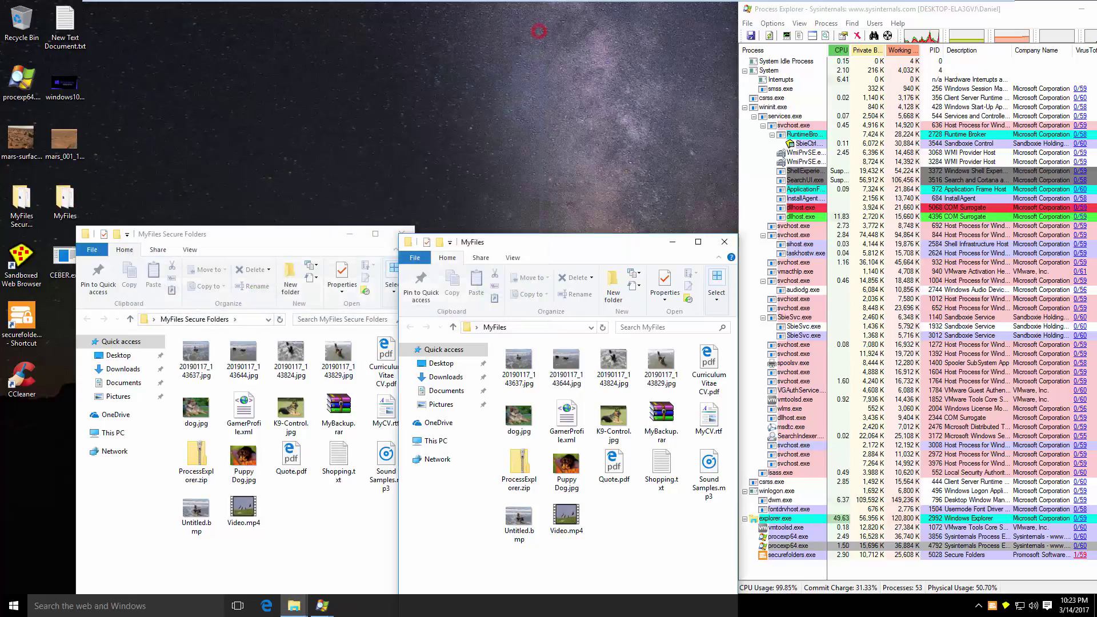
Run CEBER.exe from the desktop as administrator, allow it to make changes, and select its process in Process Explorer.
{"action": "right_click", "coordinate": [59, 265]}
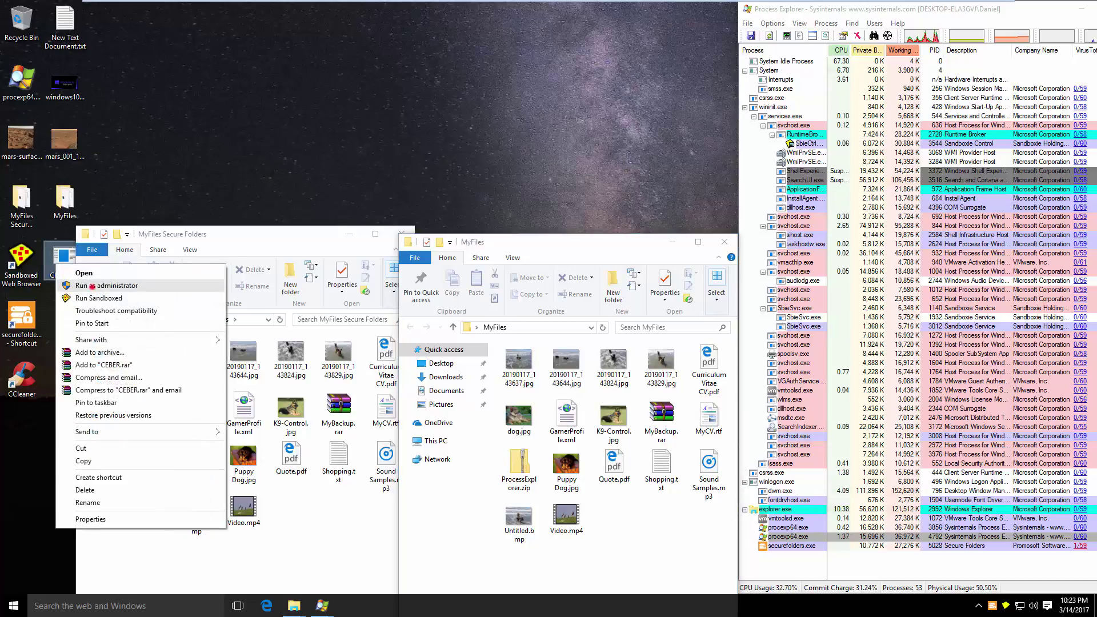
{"action": "left_click", "coordinate": [92, 287]}
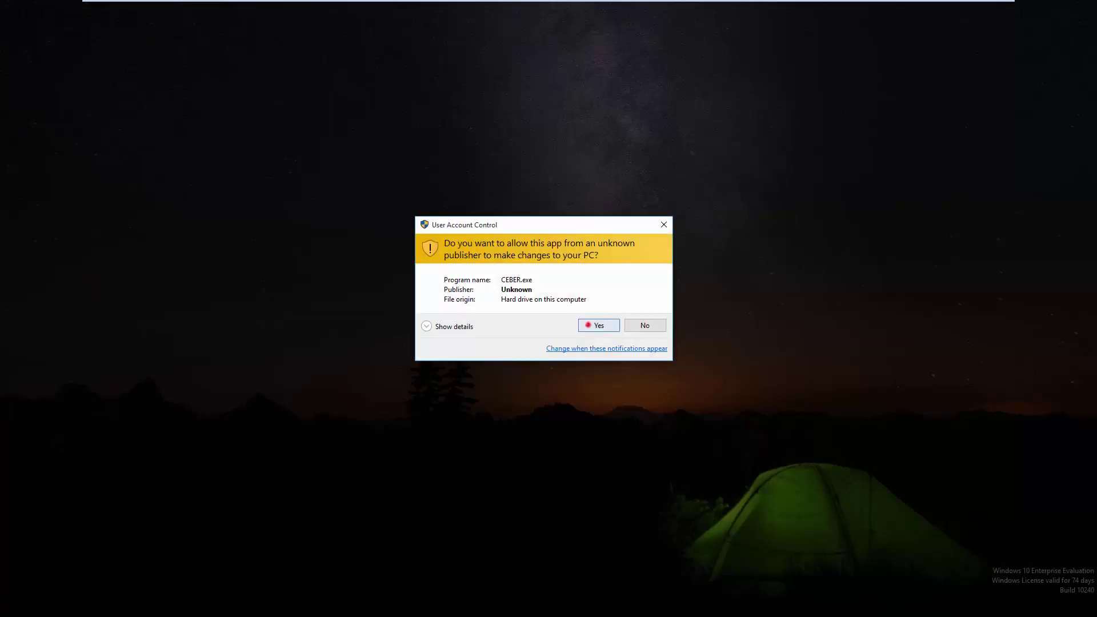
{"action": "left_click", "coordinate": [588, 325]}
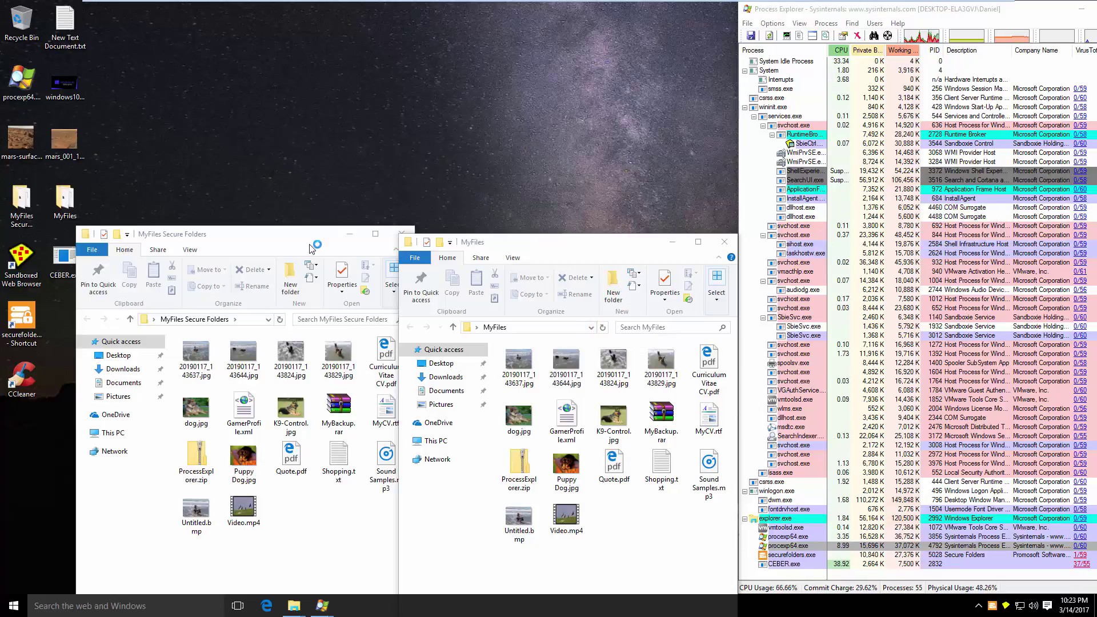
{"action": "left_click", "coordinate": [803, 565]}
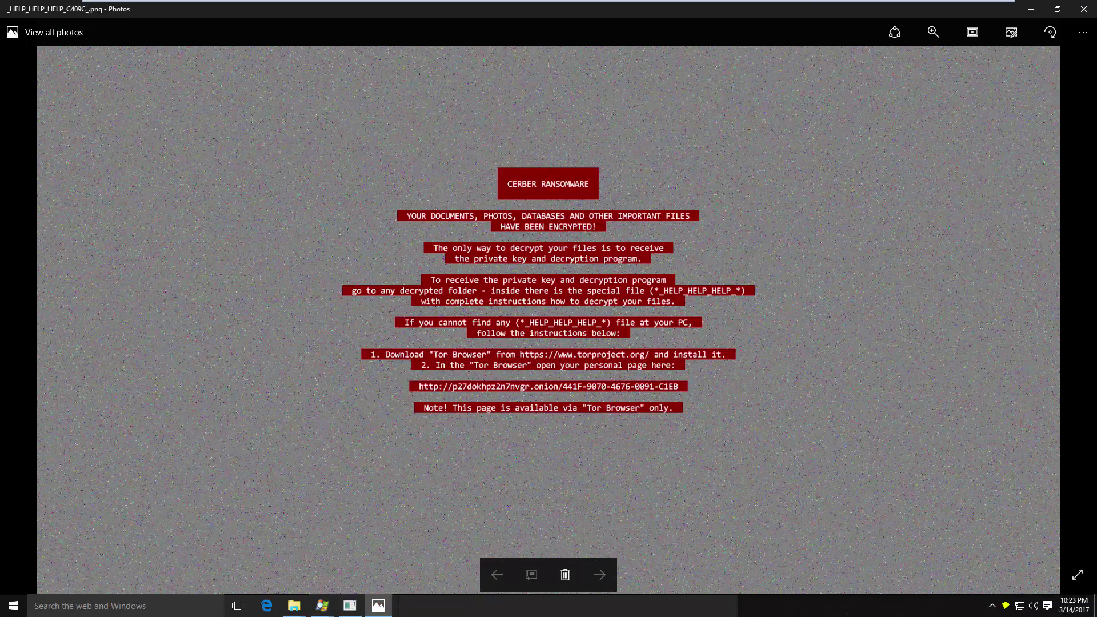
Close the ransom note picture and the Cerber Ransomware instructions window.
{"action": "left_click", "coordinate": [1083, 9]}
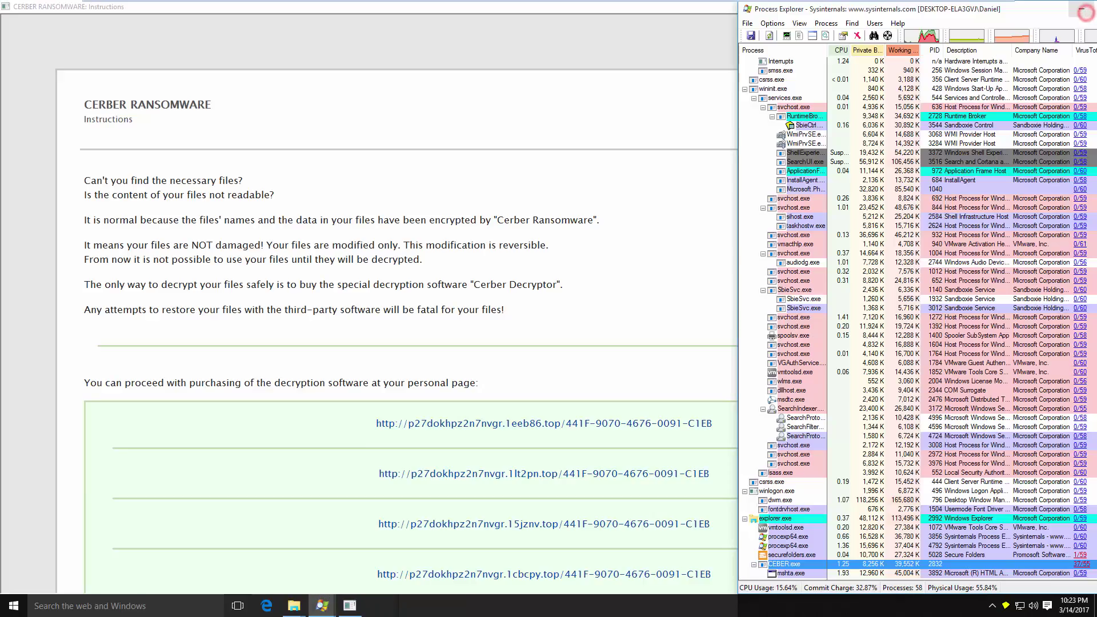
{"action": "left_click", "coordinate": [600, 279]}
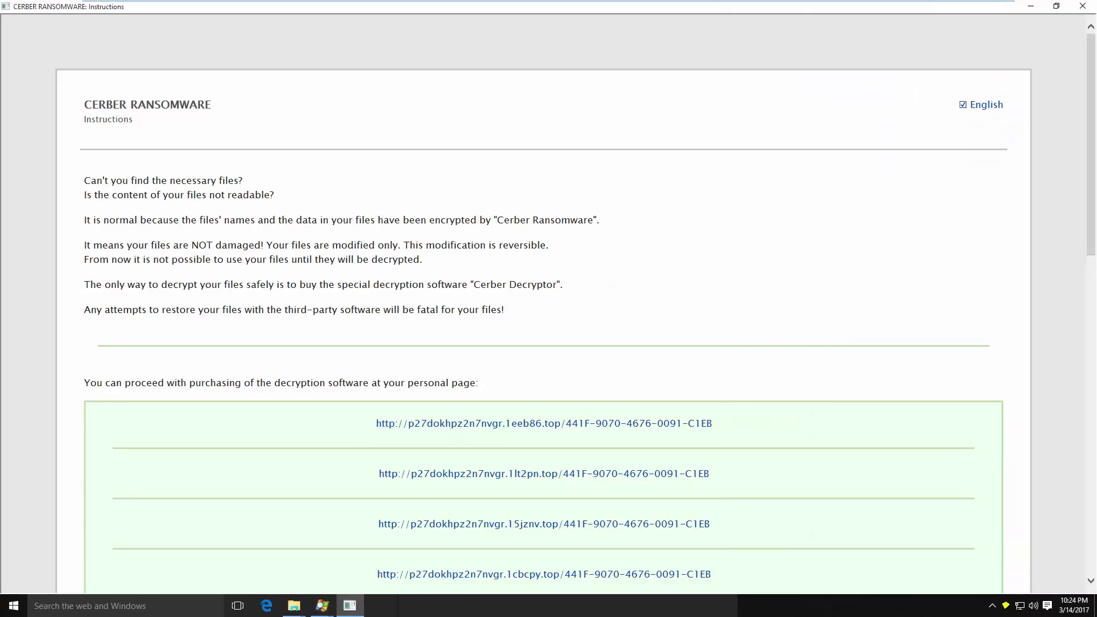
{"action": "left_click", "coordinate": [1083, 6]}
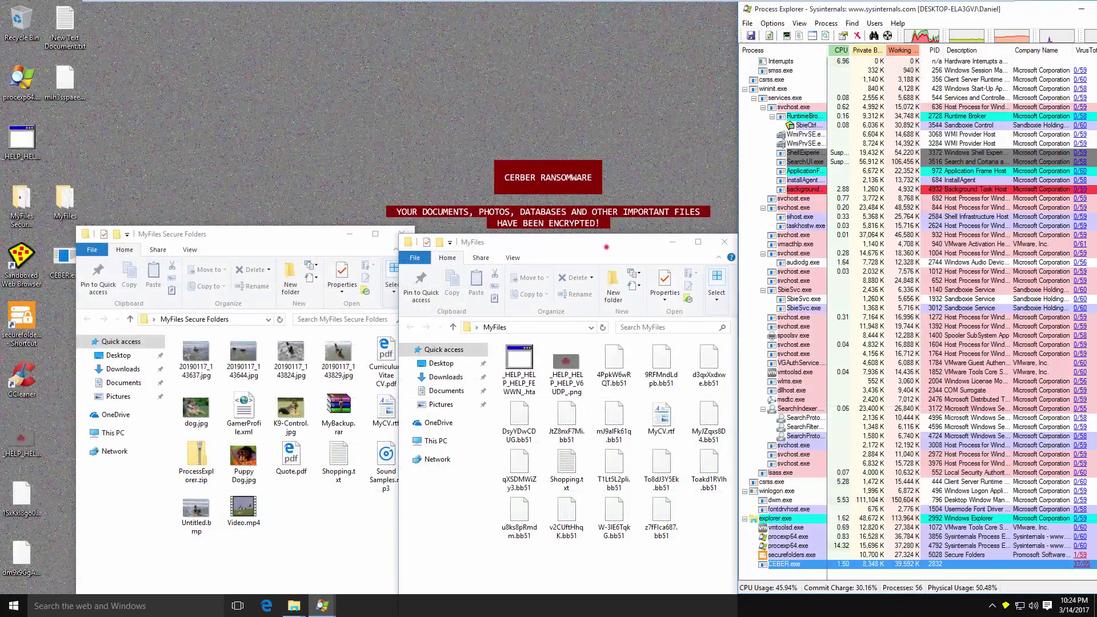
Move the MyFiles window slightly higher and examine several of its files, including the .bb51 files and MyCV.rtf.
{"action": "left_click_drag", "start_coordinate": [606, 247], "coordinate": [598, 199]}
{"action": "left_click", "coordinate": [596, 415]}
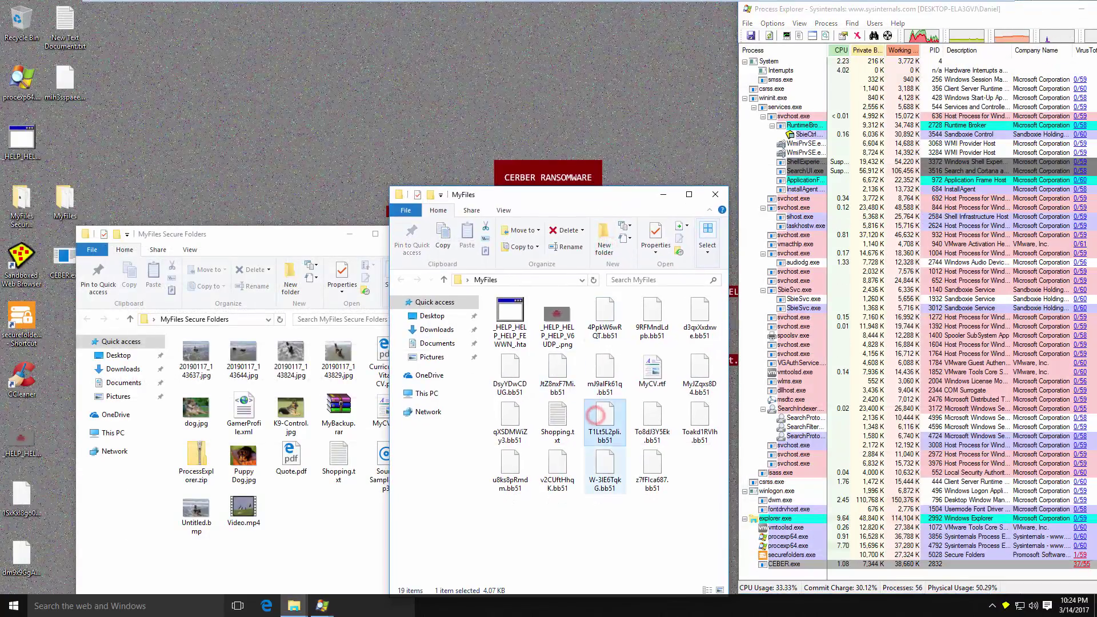
{"action": "left_click", "coordinate": [598, 466]}
{"action": "left_click", "coordinate": [559, 465]}
{"action": "left_click", "coordinate": [511, 464]}
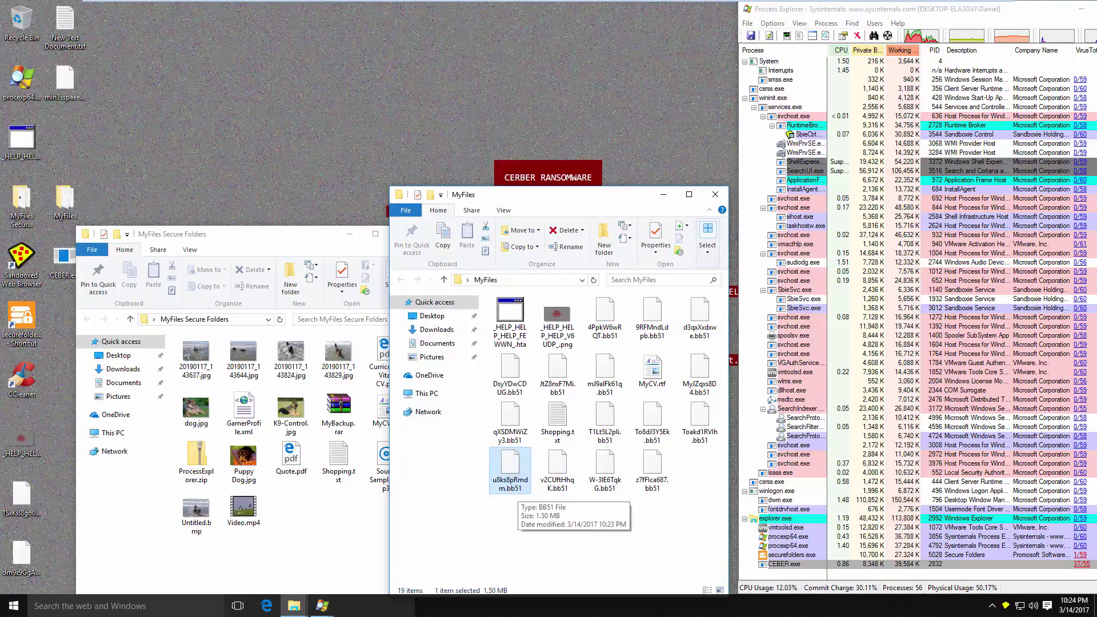
{"action": "left_click", "coordinate": [551, 414]}
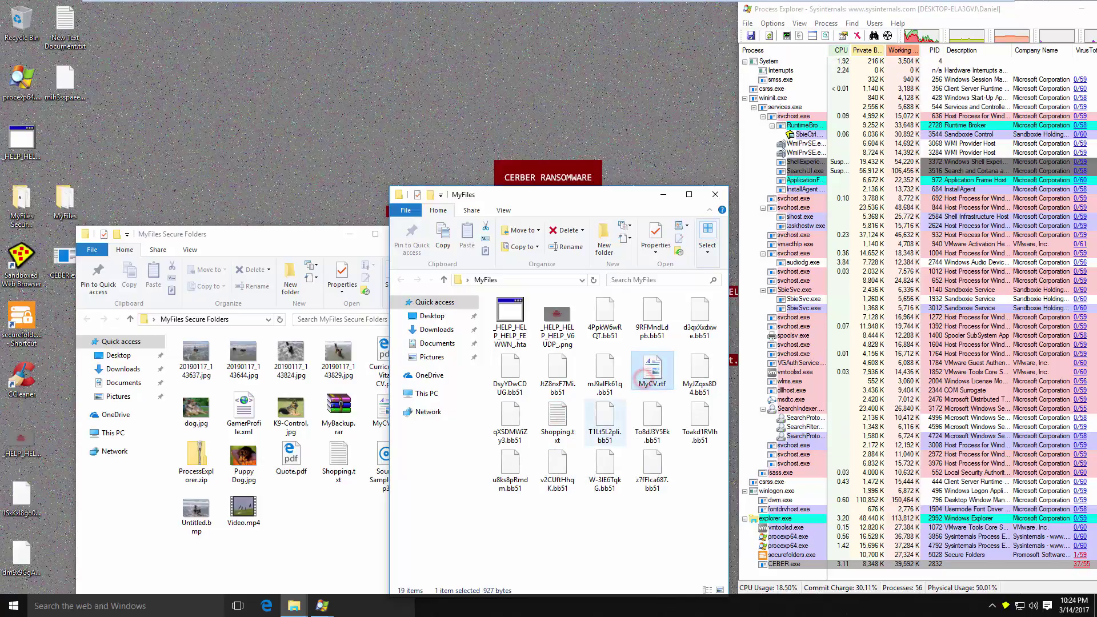
{"action": "left_click", "coordinate": [615, 424]}
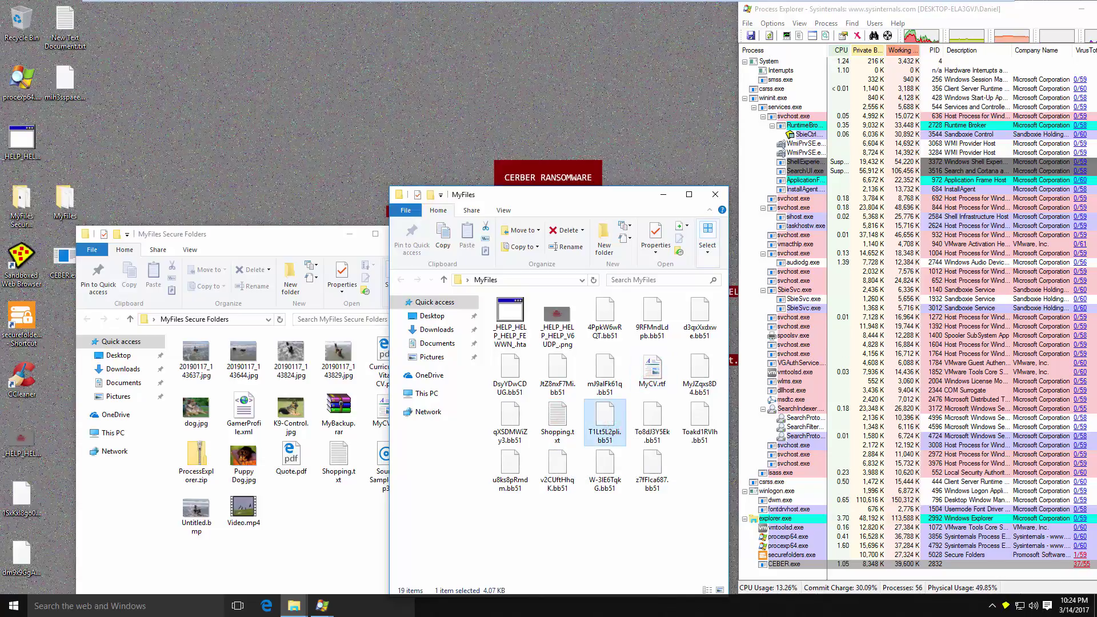
Open 20190117_143637.jpg from MyFiles Secure Folders, browse through the folder's other pictures, and close the viewer.
{"action": "left_click", "coordinate": [204, 351]}
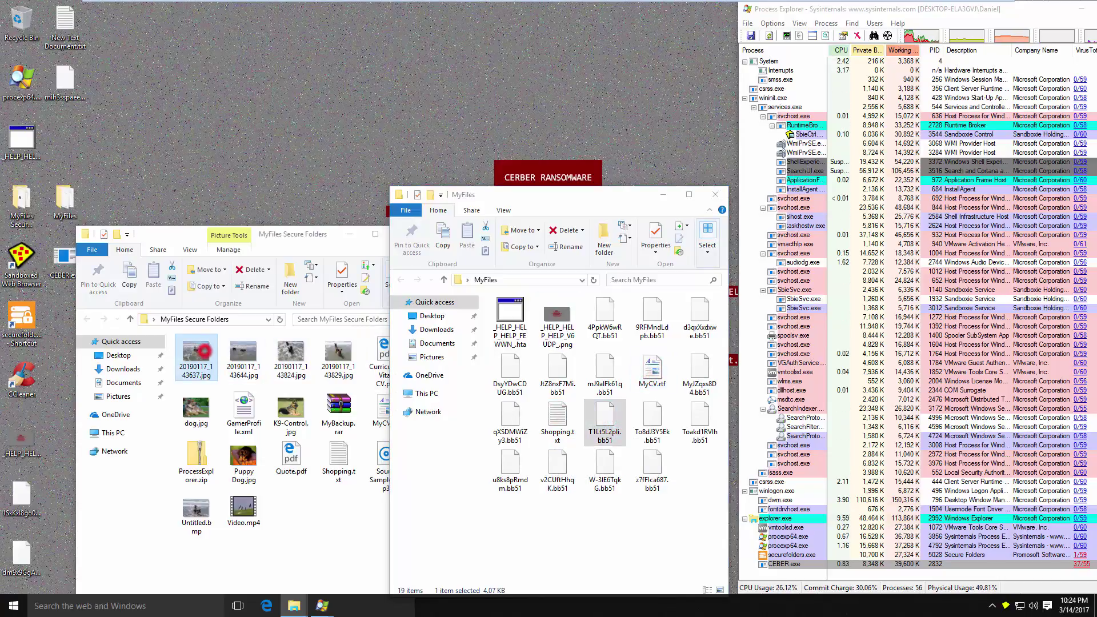
{"action": "double_click", "coordinate": [204, 351]}
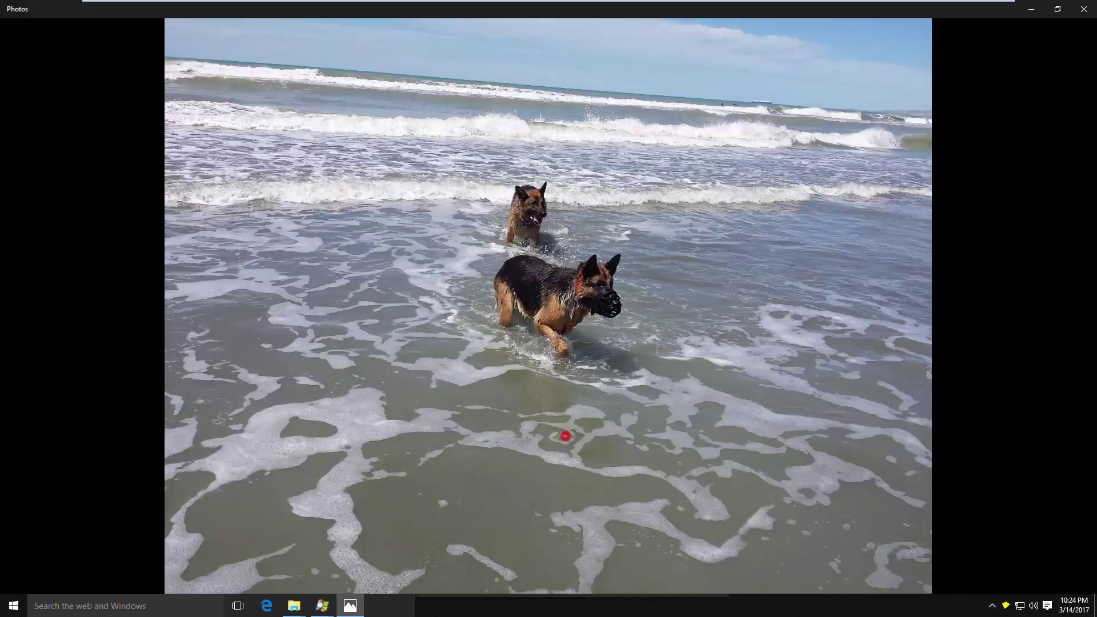
{"action": "left_click", "coordinate": [564, 437]}
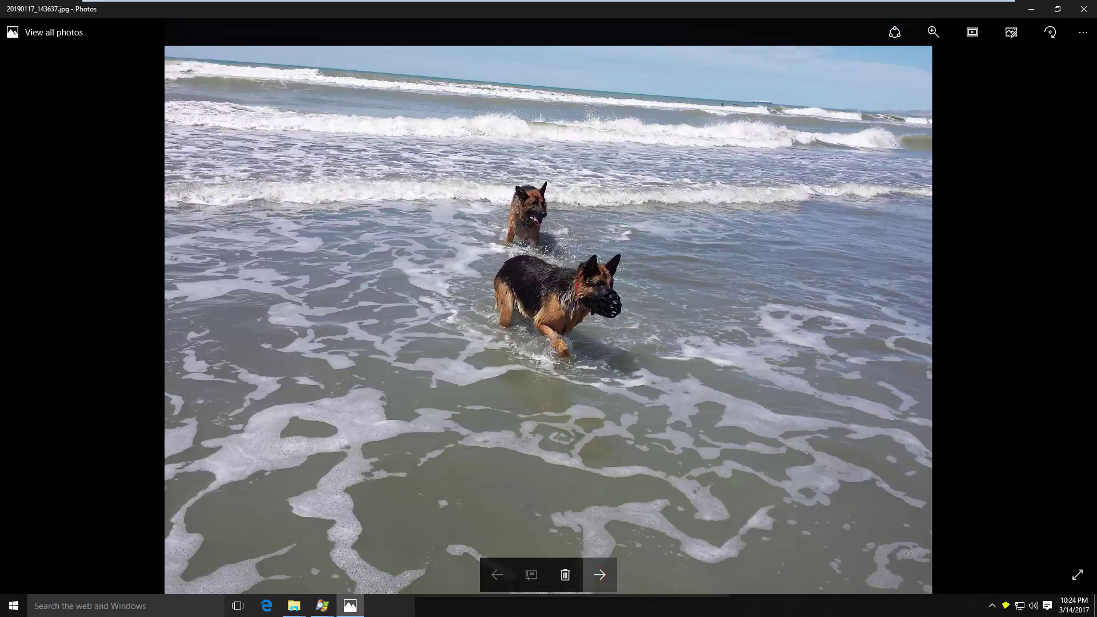
{"action": "left_click", "coordinate": [600, 574]}
{"action": "left_click", "coordinate": [599, 574]}
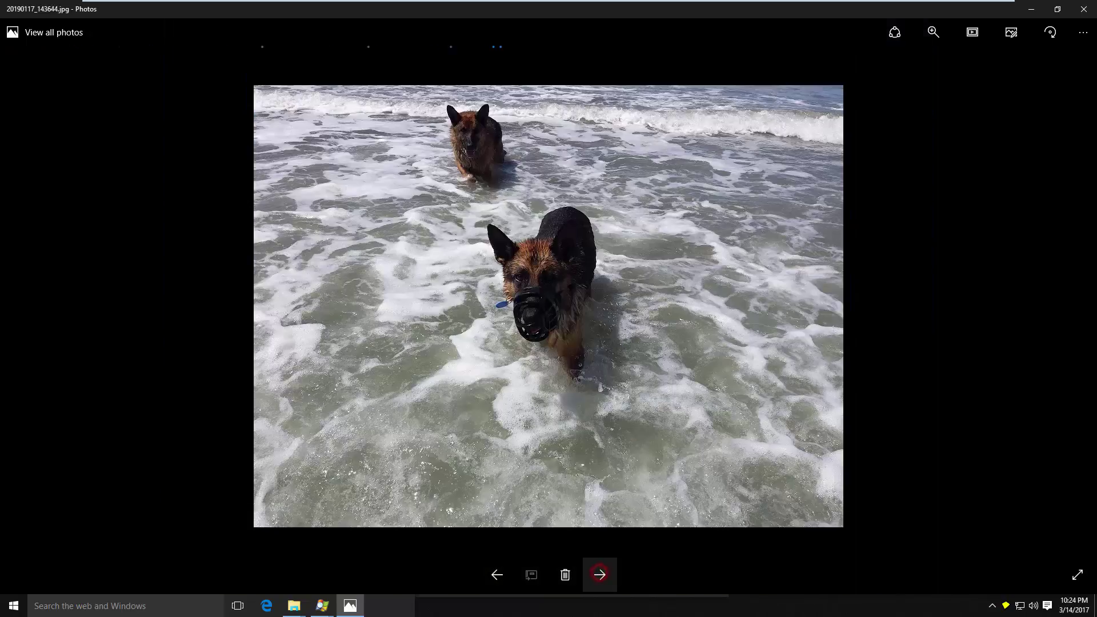
{"action": "left_click", "coordinate": [599, 575]}
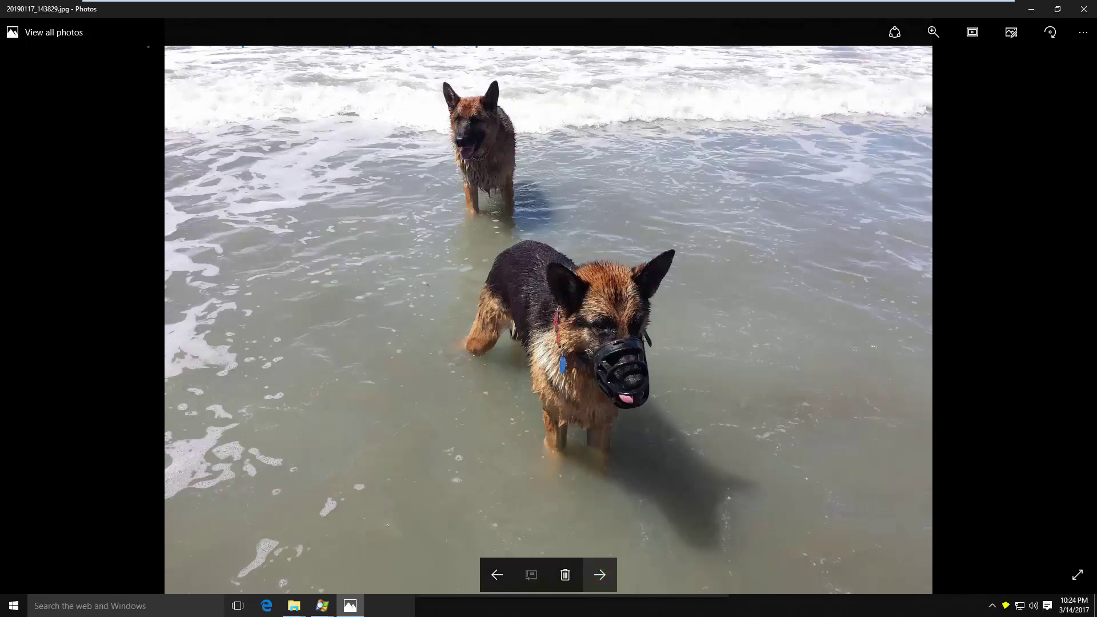
{"action": "left_click", "coordinate": [599, 574]}
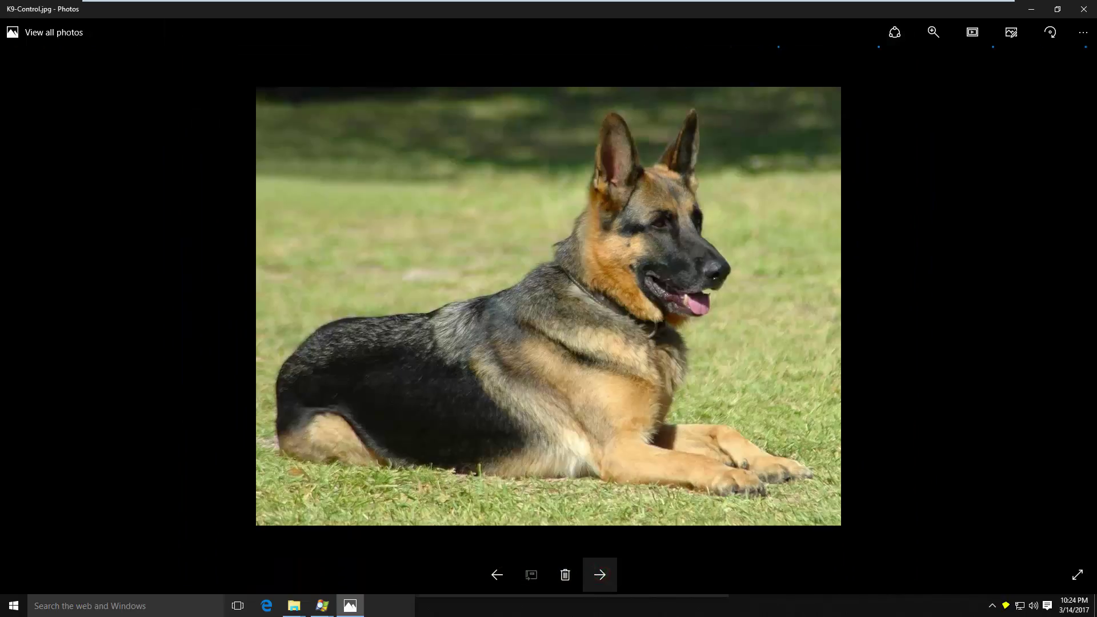
{"action": "left_click", "coordinate": [600, 574]}
{"action": "left_click", "coordinate": [1084, 9]}
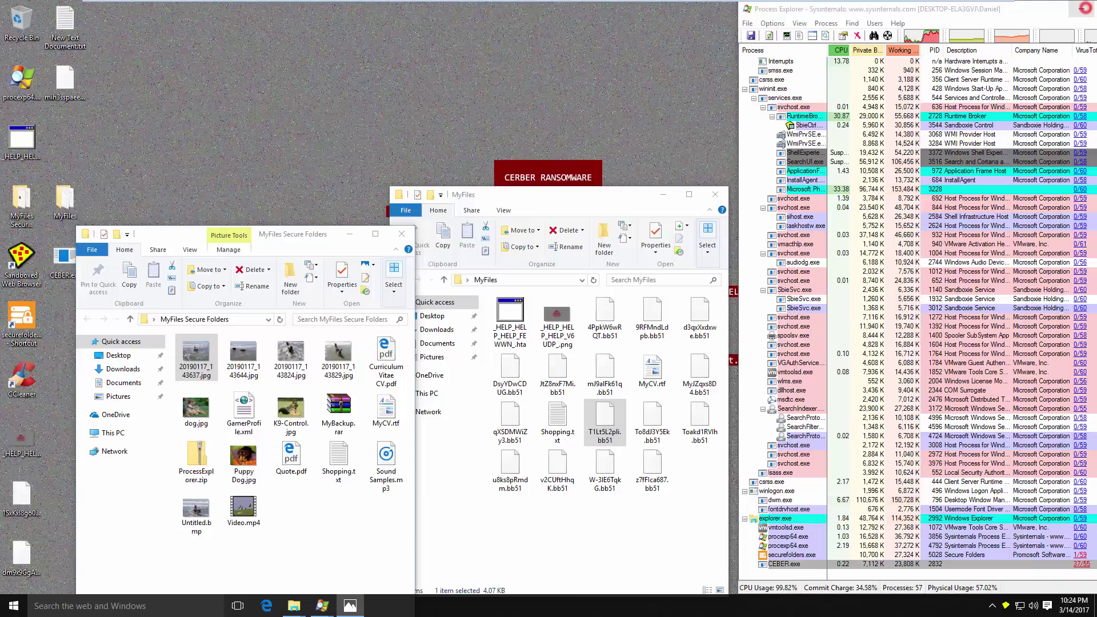
Check the contents of MyBackup.rar in MyFiles Secure Folders, and close the archive and both folder windows.
{"action": "left_click", "coordinate": [339, 409]}
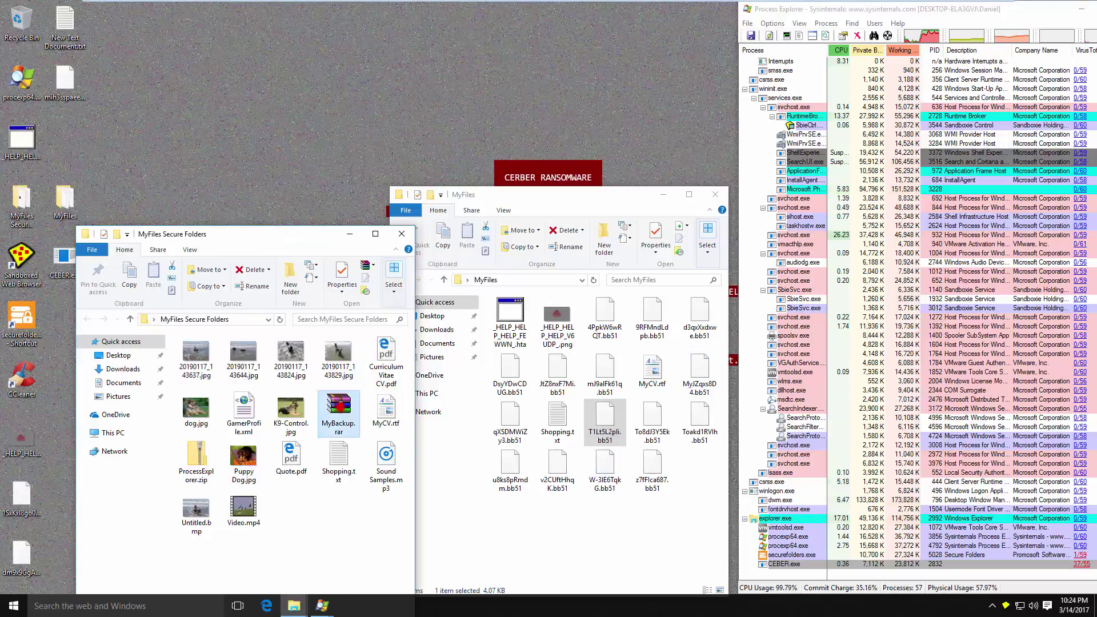
{"action": "double_click", "coordinate": [339, 408]}
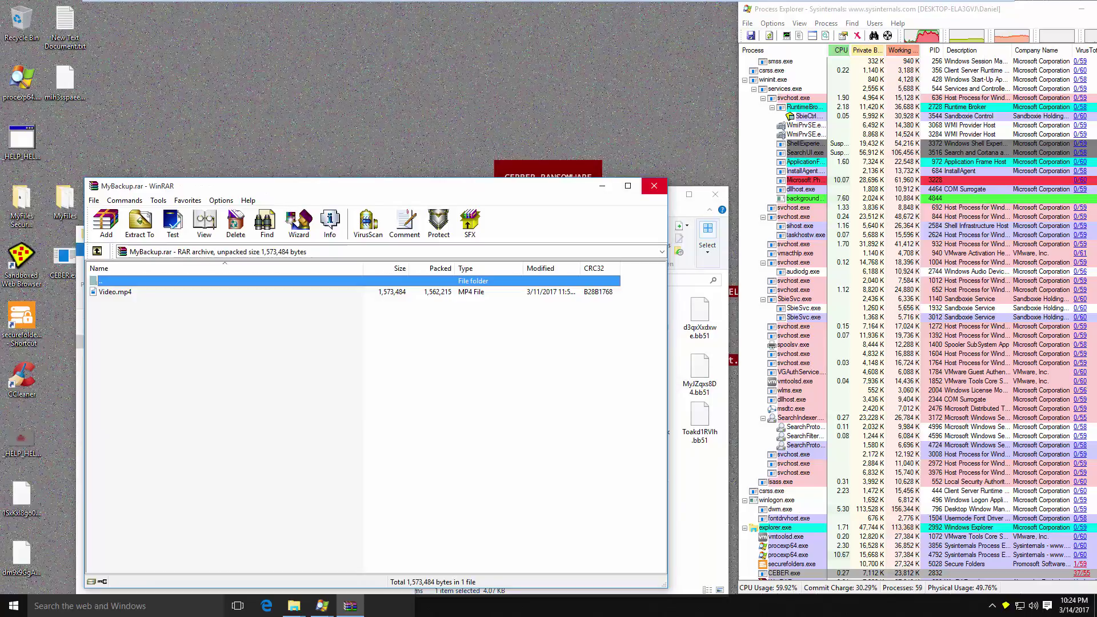
{"action": "left_click", "coordinate": [654, 185]}
{"action": "left_click", "coordinate": [403, 227]}
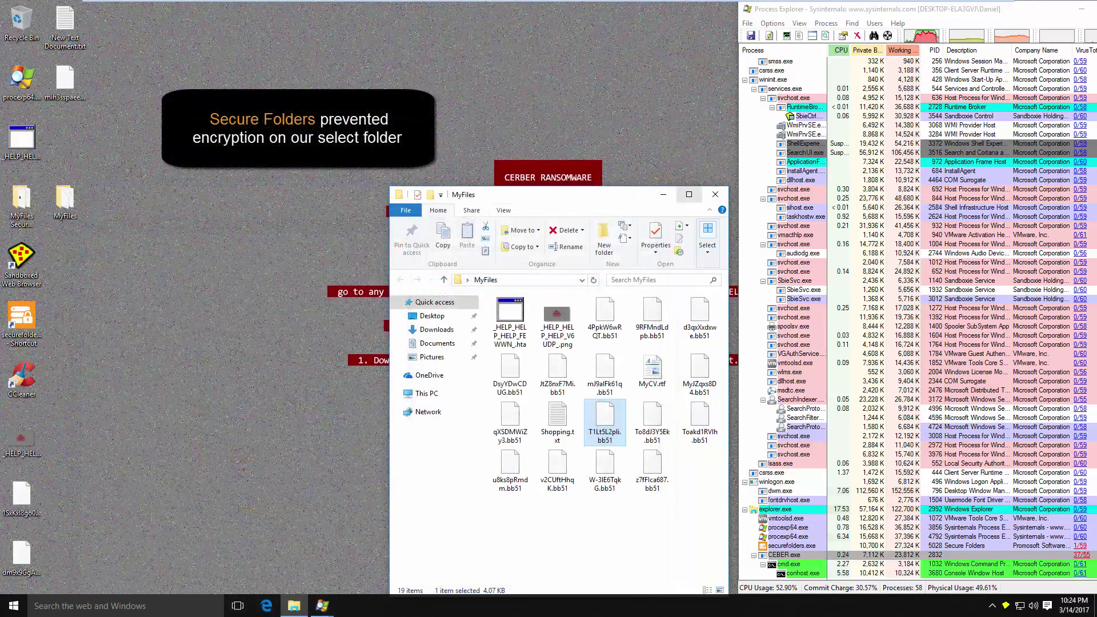
{"action": "left_click", "coordinate": [715, 194]}
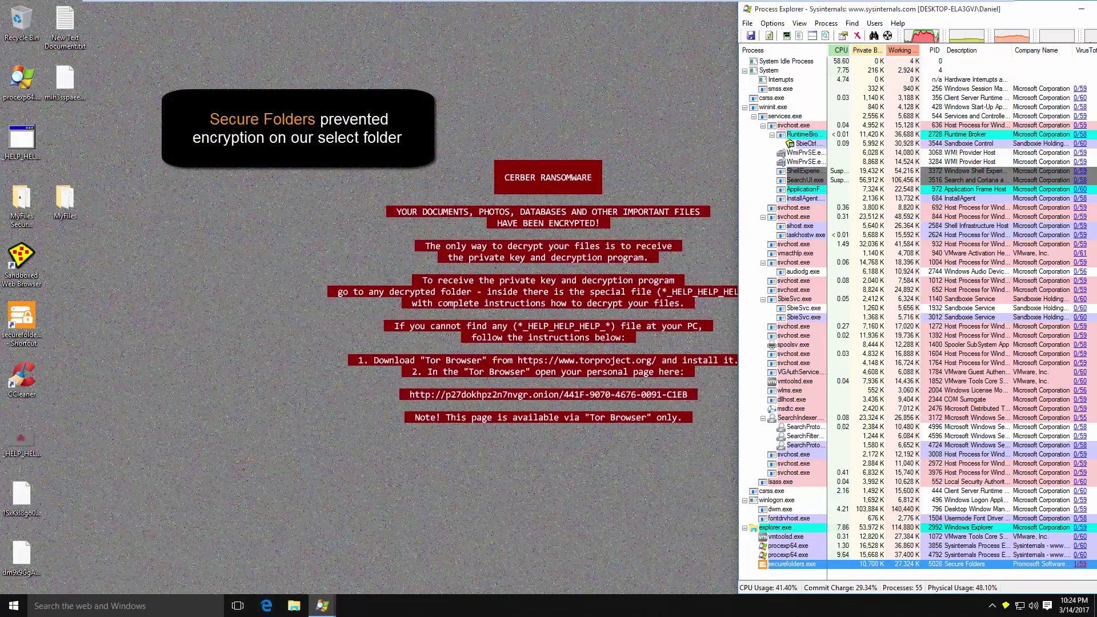
Open the Documents folder in File Explorer to check its files, and close the window.
{"action": "left_click", "coordinate": [293, 606]}
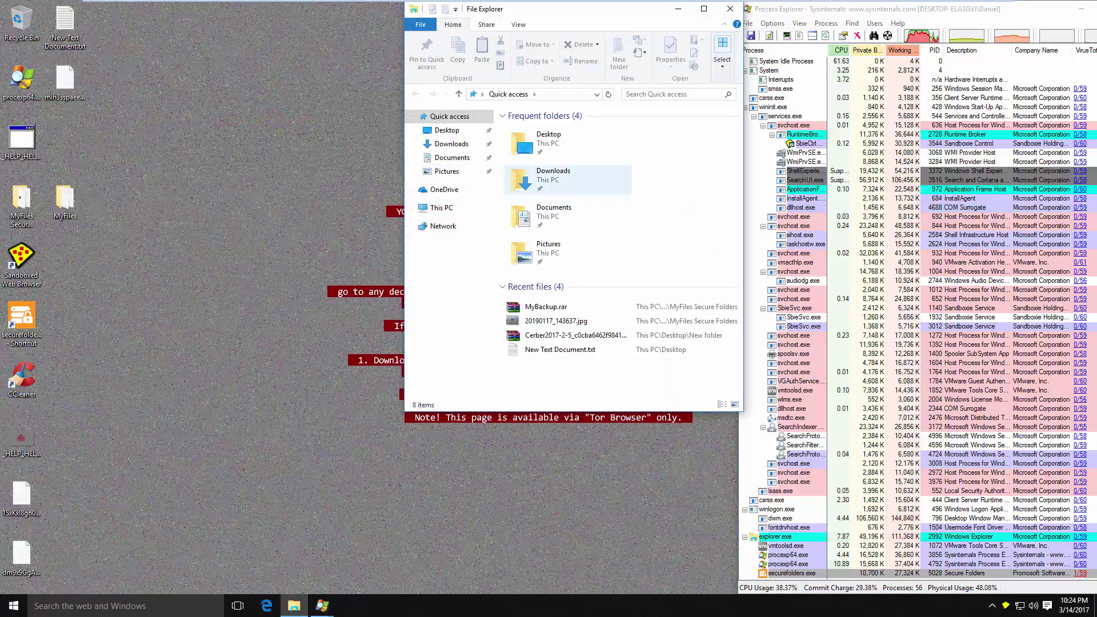
{"action": "double_click", "coordinate": [553, 207]}
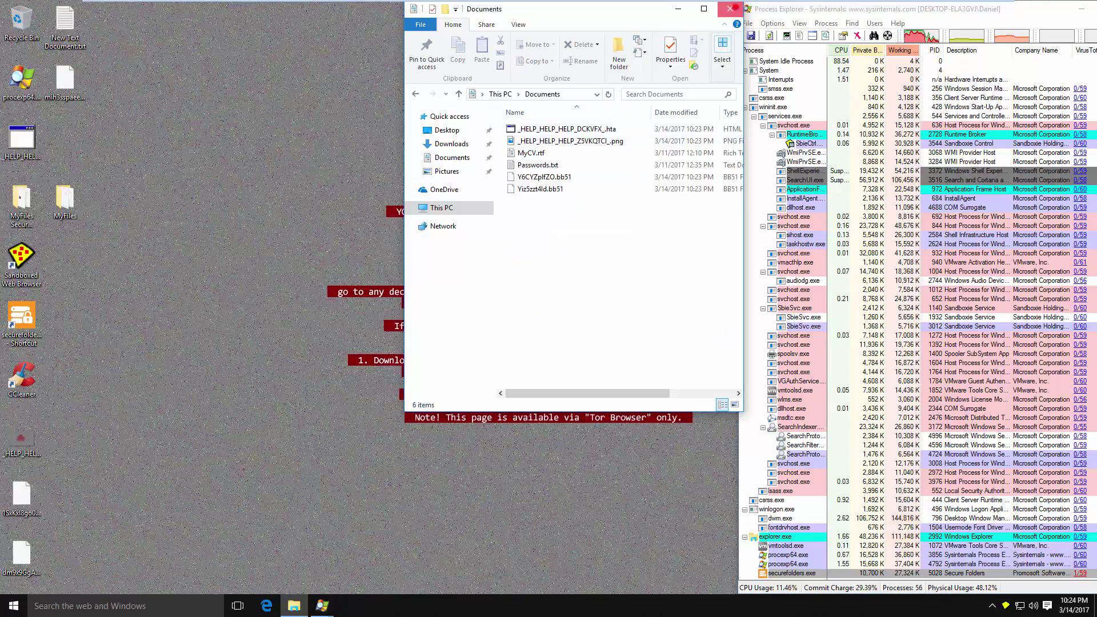
{"action": "left_click", "coordinate": [730, 8]}
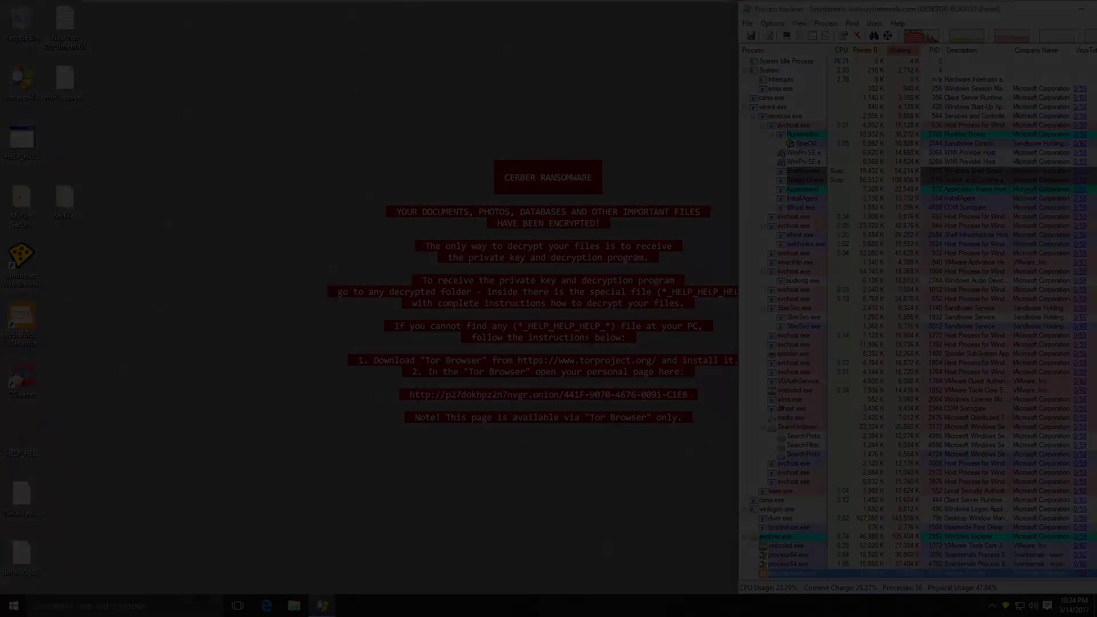